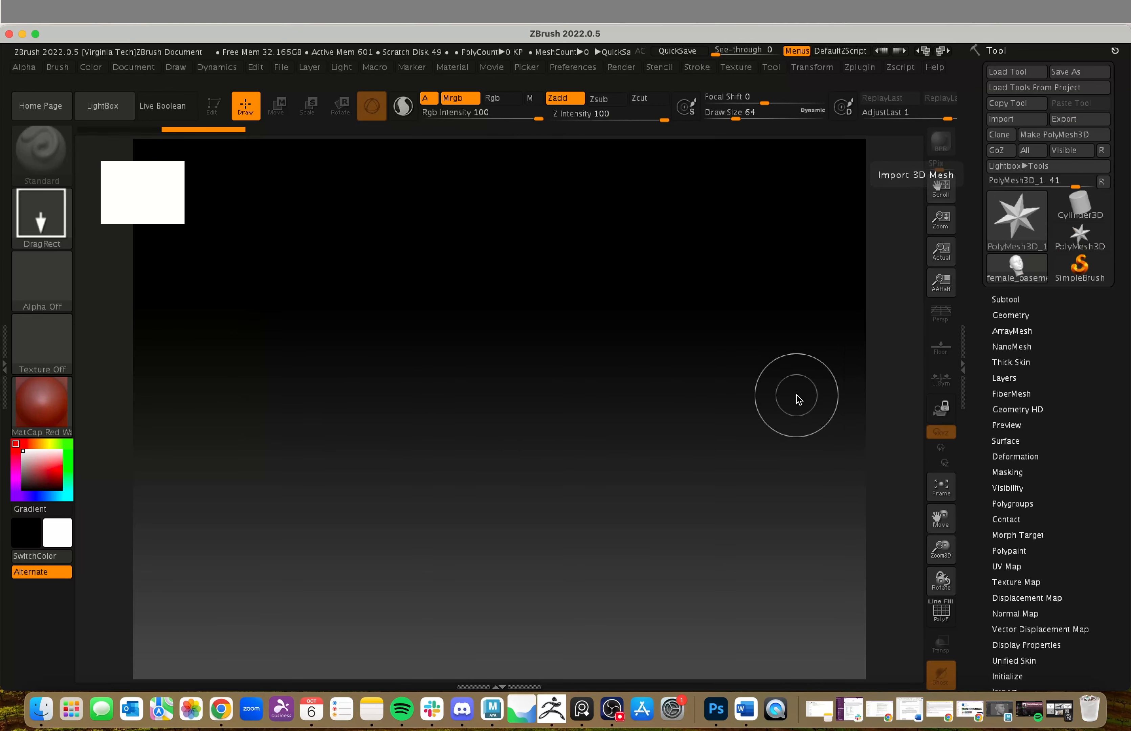
Place the female head base mesh on the canvas and switch it to Edit mode.
left_click_drag(535, 341, 515, 606)
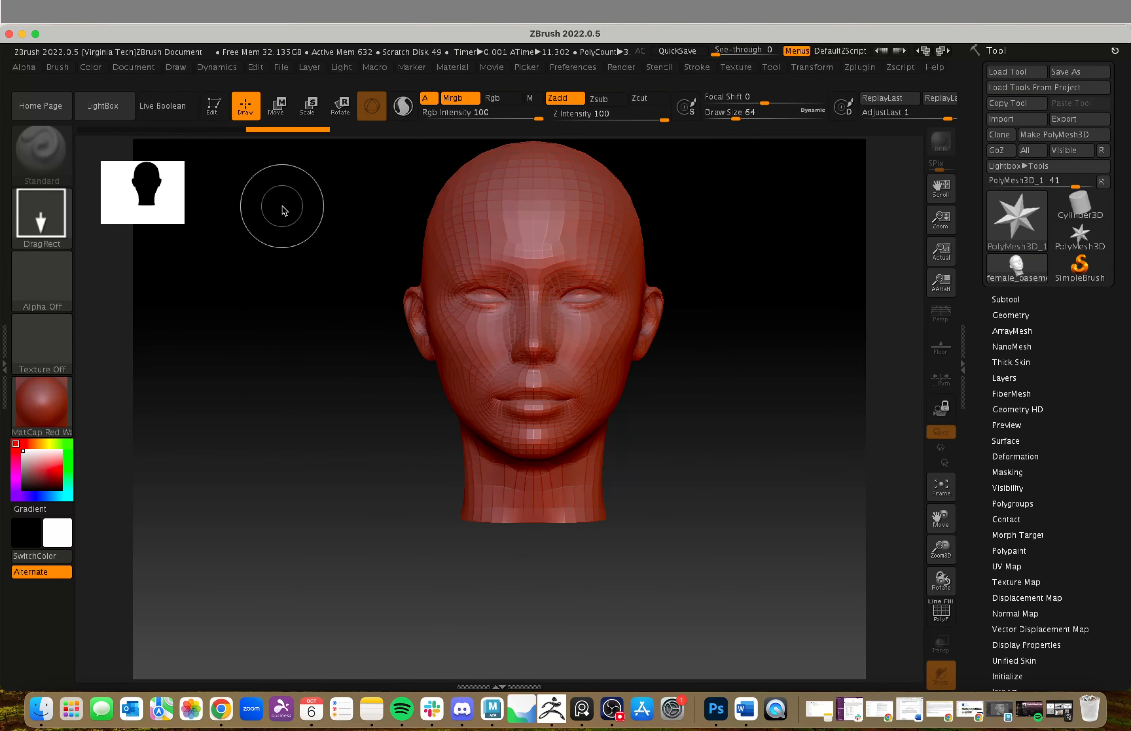
left_click(213, 106)
left_click_drag(681, 308, 717, 383)
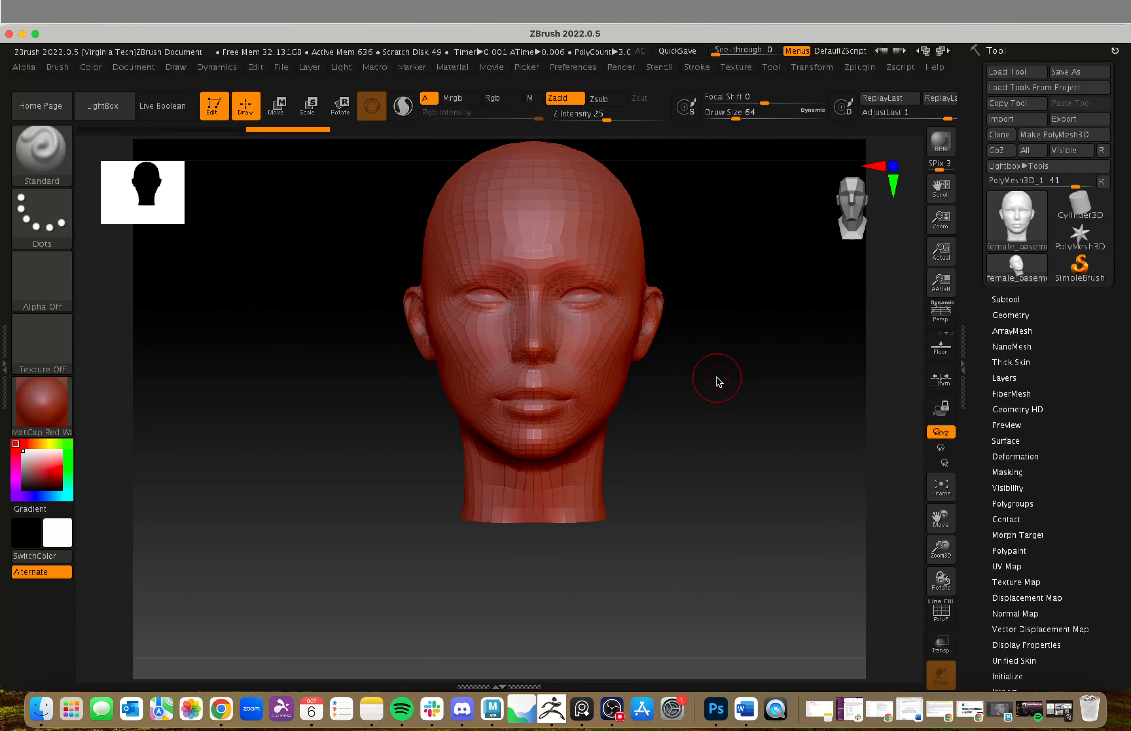
Subdivide the head mesh up to subdivision level 4 with smoothing on.
left_click_drag(774, 409, 737, 405, "shift")
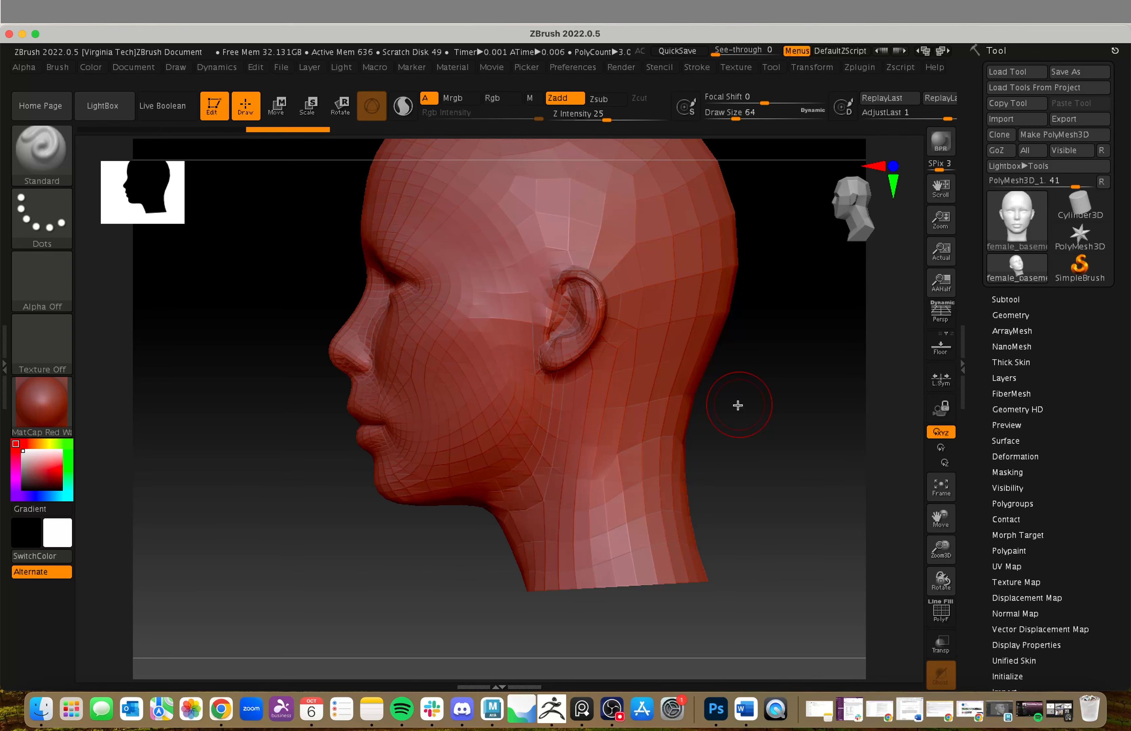
left_click_drag(821, 442, 751, 470, "alt")
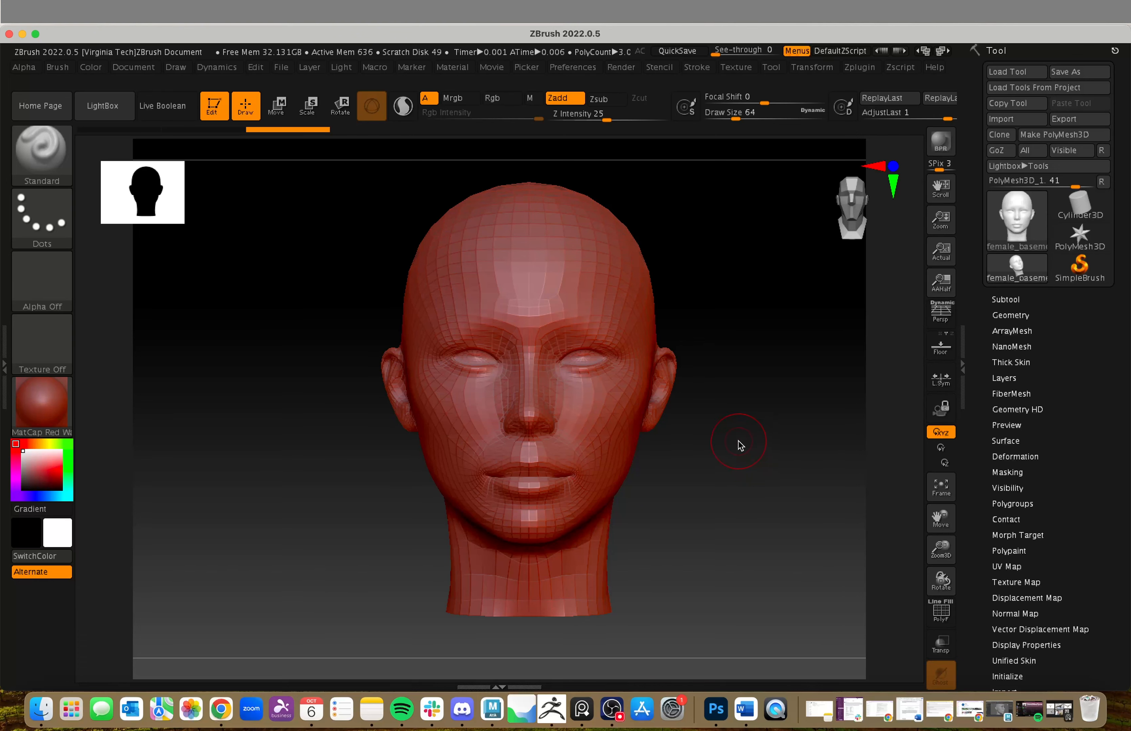
mouse_move(741, 445)
left_mouse_down("alt")
mouse_move(752, 447)
mouse_move(747, 461)
left_mouse_up("alt")
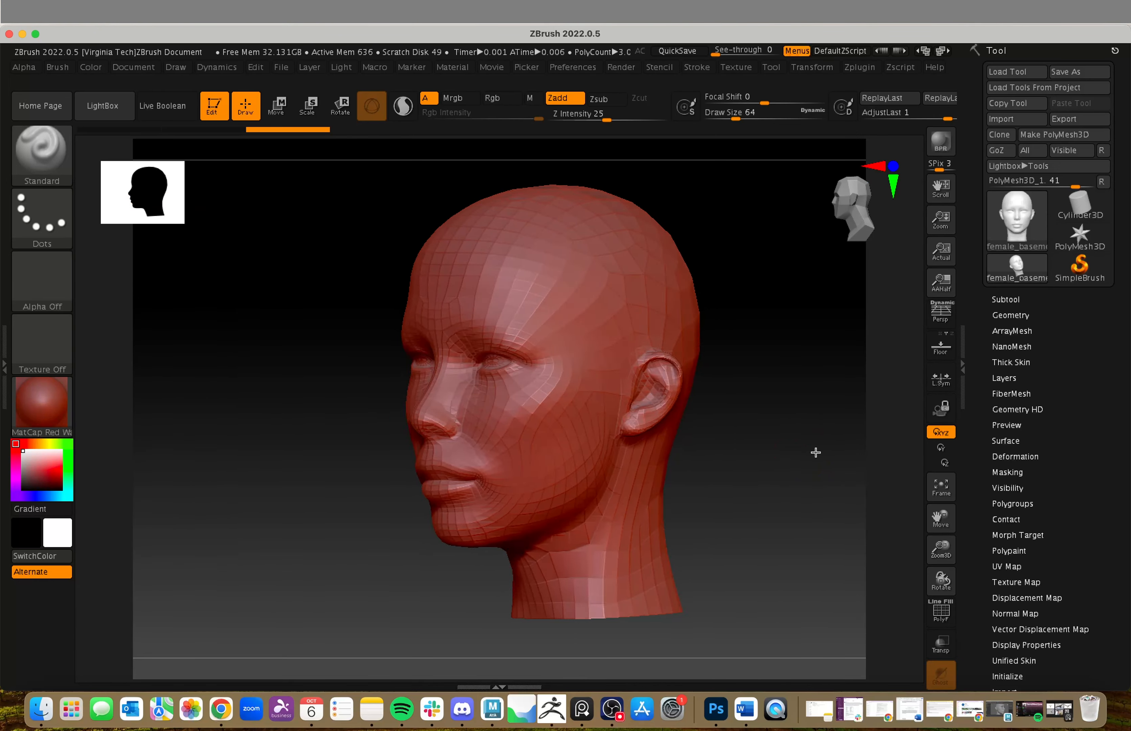
left_click_drag(816, 452, 810, 453)
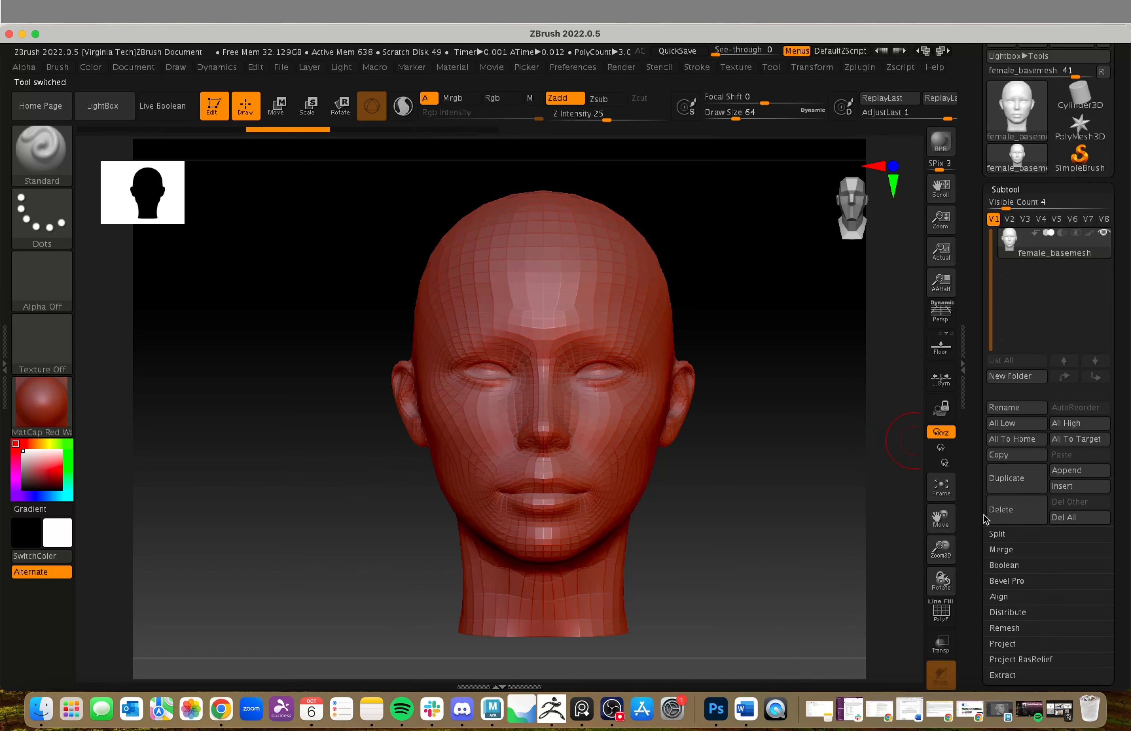
scroll(998, 518, "down", 5)
left_click(1017, 584)
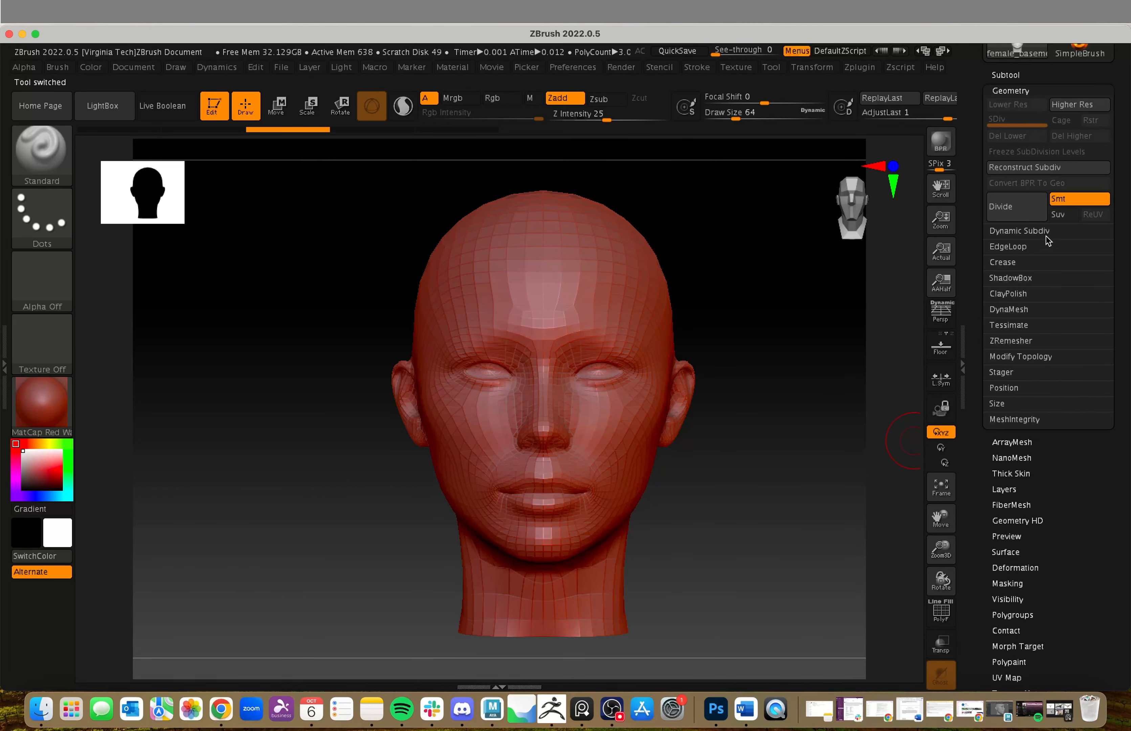
left_click(1013, 213)
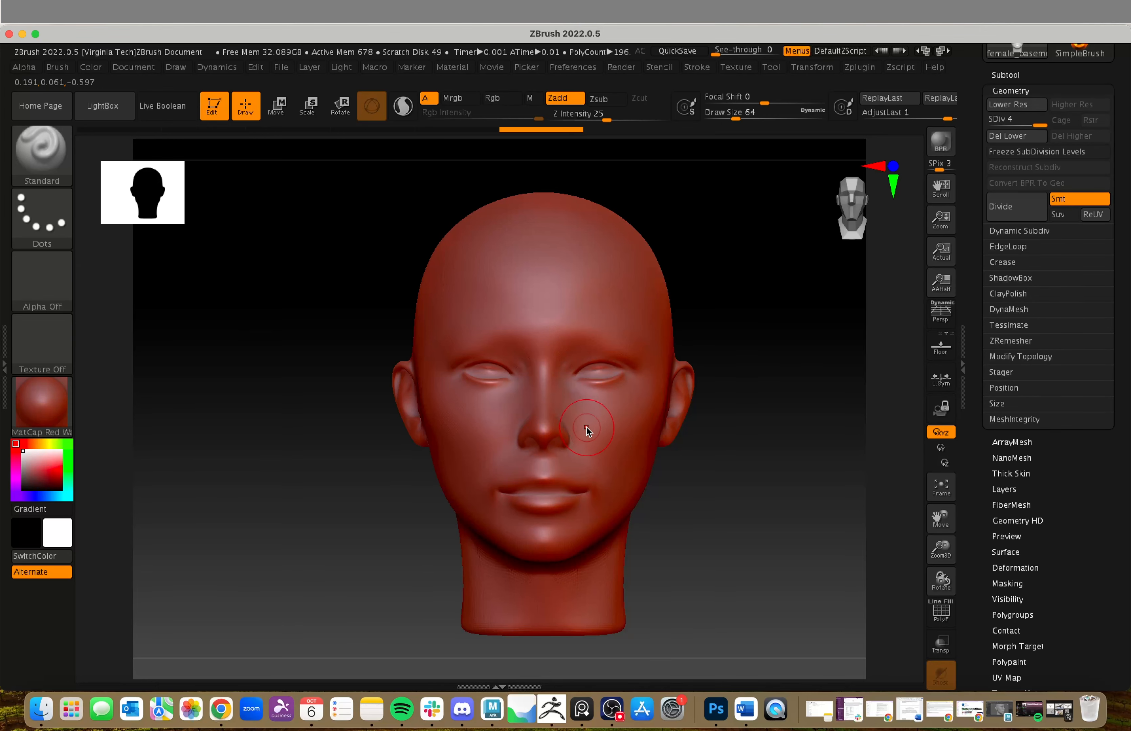
Switch to Photoshop to review the mask design in KriaMaskSketch.psd, and return to ZBrush.
left_click(716, 708)
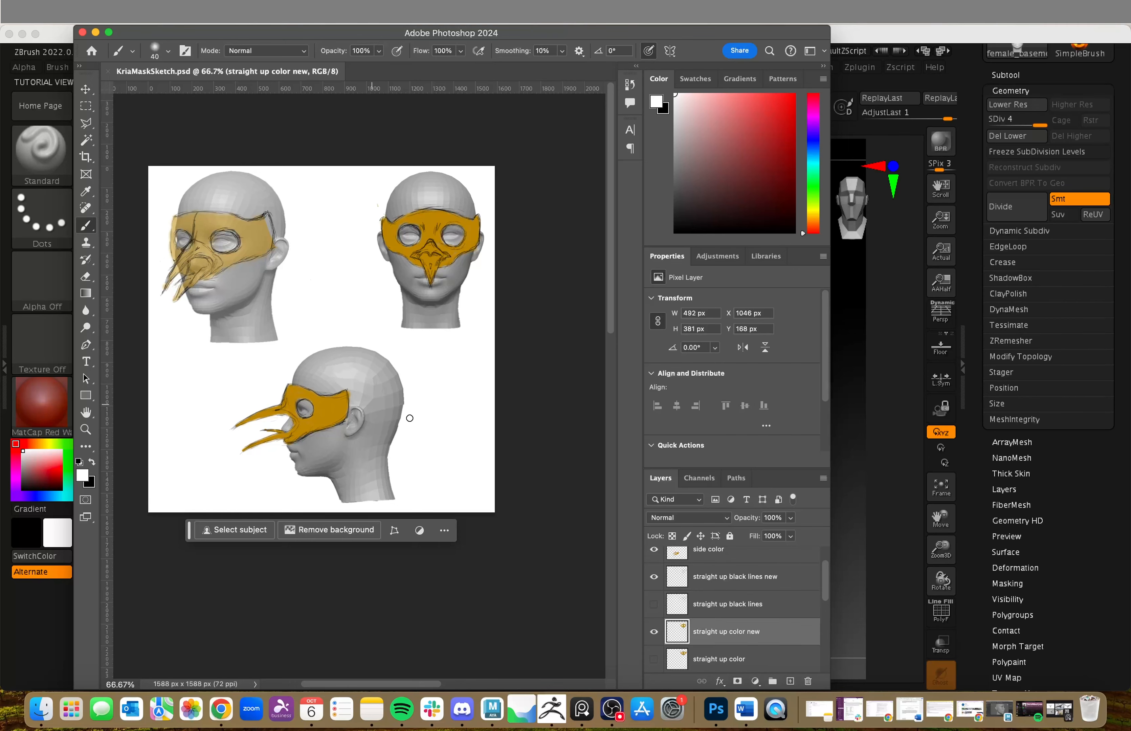
left_click(879, 329)
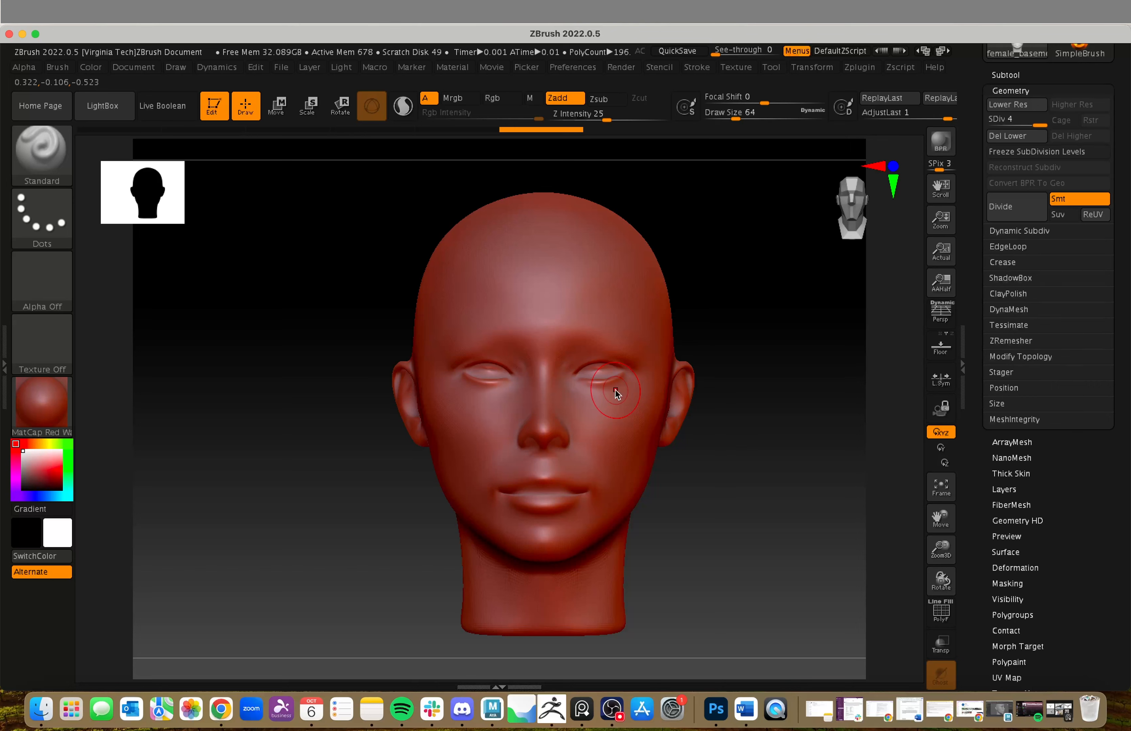
Reduce the brush draw size to about 18.
left_click_drag(706, 443, 779, 469, "alt")
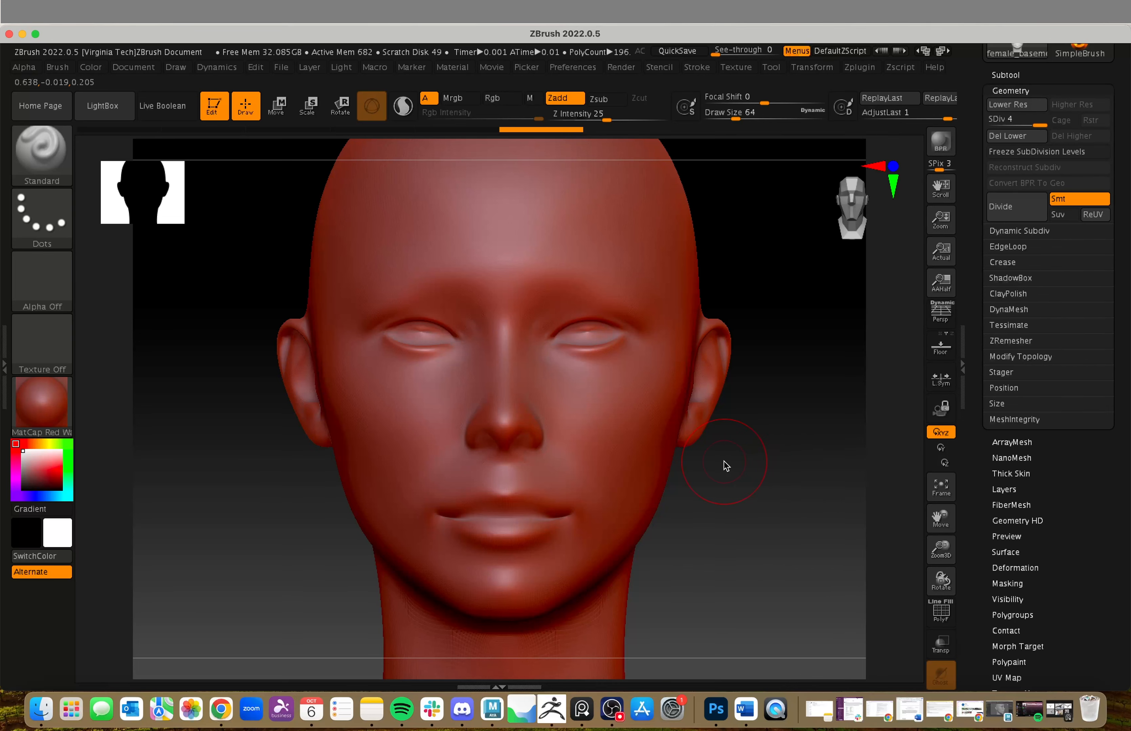
key("s")
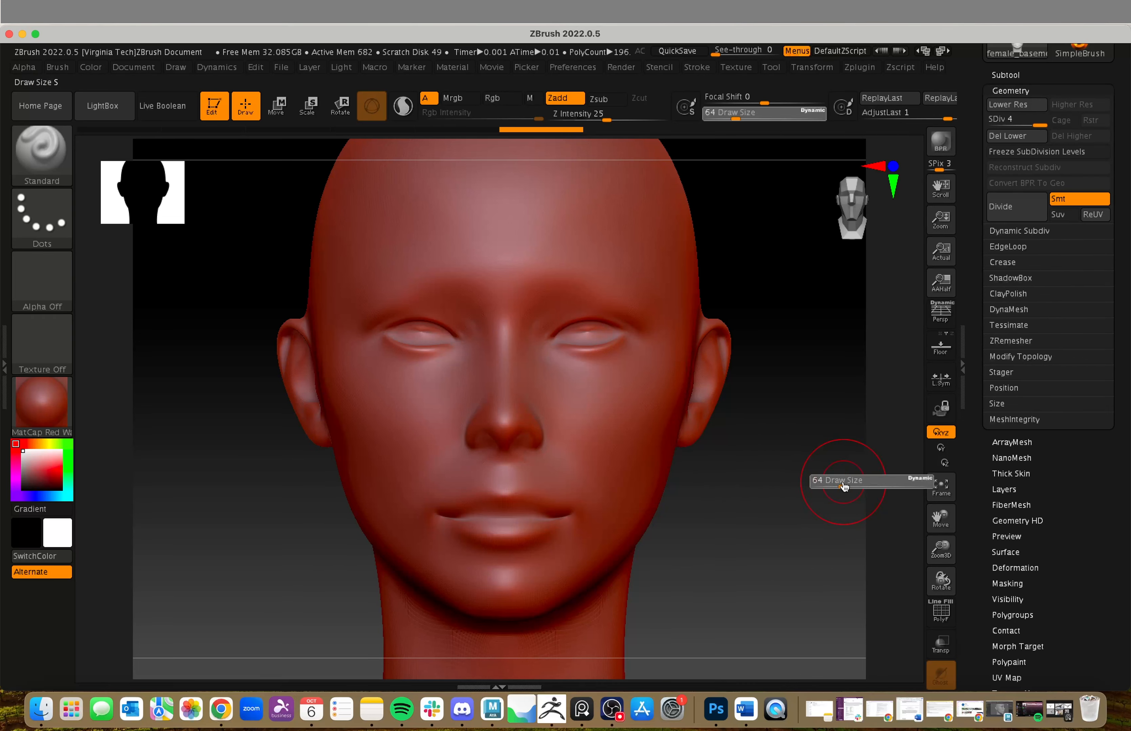
mouse_move(843, 481)
left_mouse_down()
mouse_move(827, 476)
mouse_move(830, 460)
mouse_move(866, 532)
mouse_move(837, 471)
left_mouse_up()
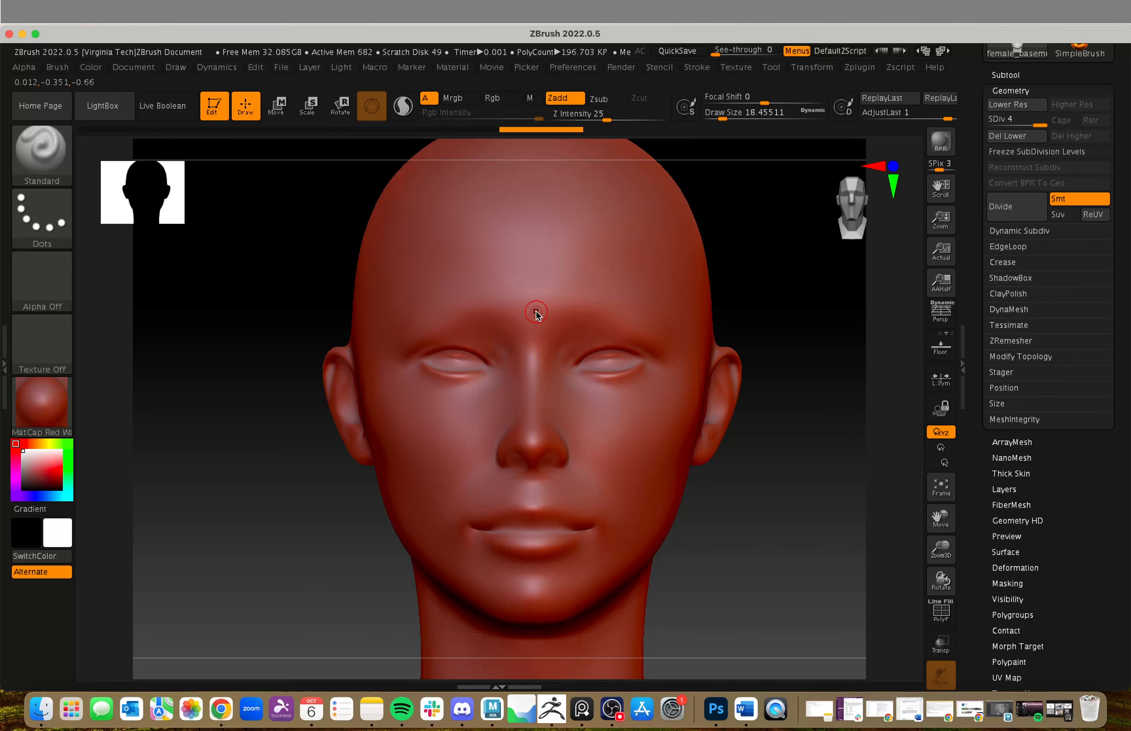
Try rectangular masks across the face from forehead to chin and clear each of them.
mouse_move(274, 228)
left_mouse_down("ctrl")
mouse_move(567, 511)
mouse_move(792, 563)
mouse_move(781, 522)
left_mouse_up("ctrl")
left_click_drag(783, 285, 563, 438, "ctrl")
mouse_move(767, 502)
left_mouse_down()
mouse_move(790, 528)
mouse_move(739, 530)
mouse_move(808, 545)
mouse_move(717, 522)
left_mouse_up()
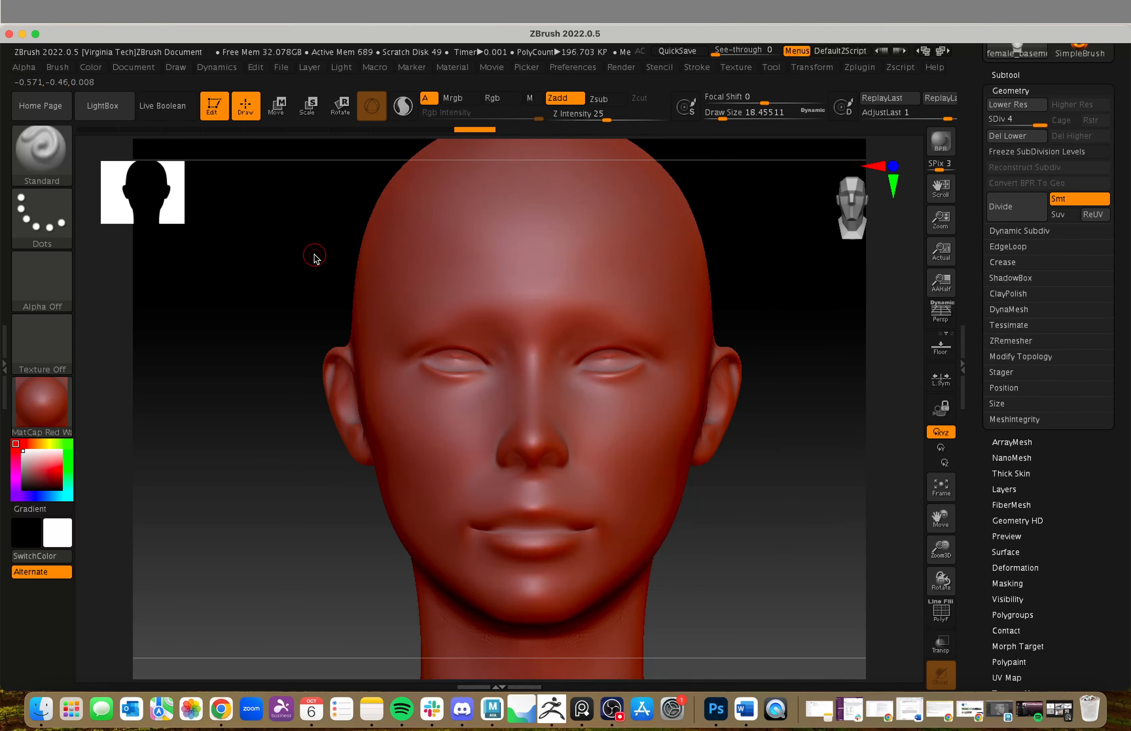
left_click_drag(314, 257, 794, 570, "ctrl")
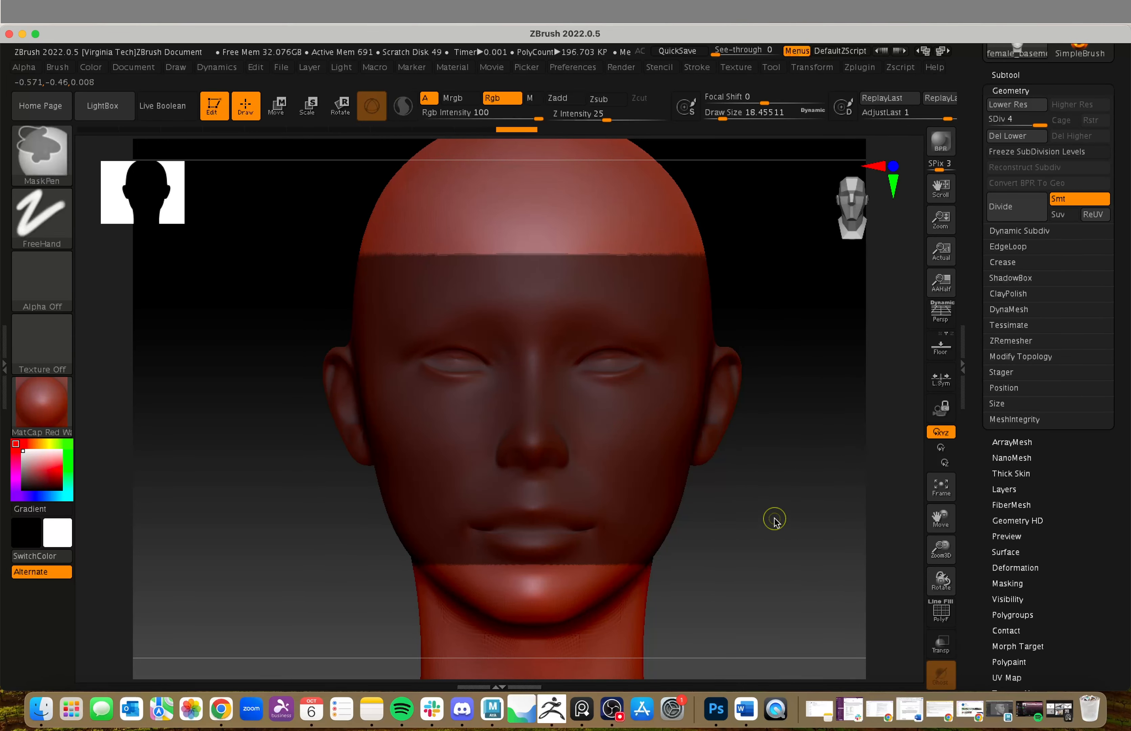
left_click_drag(774, 519, 768, 524, "ctrl")
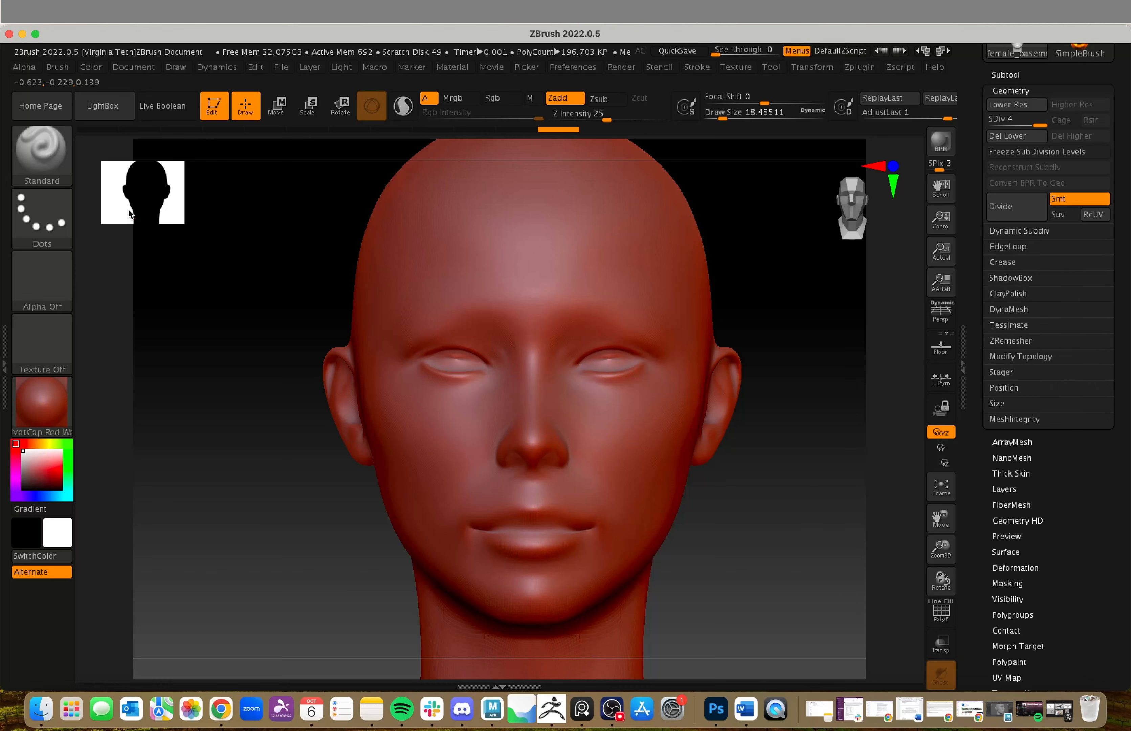
Set the masking brush to MaskLasso.
key("ctrl")
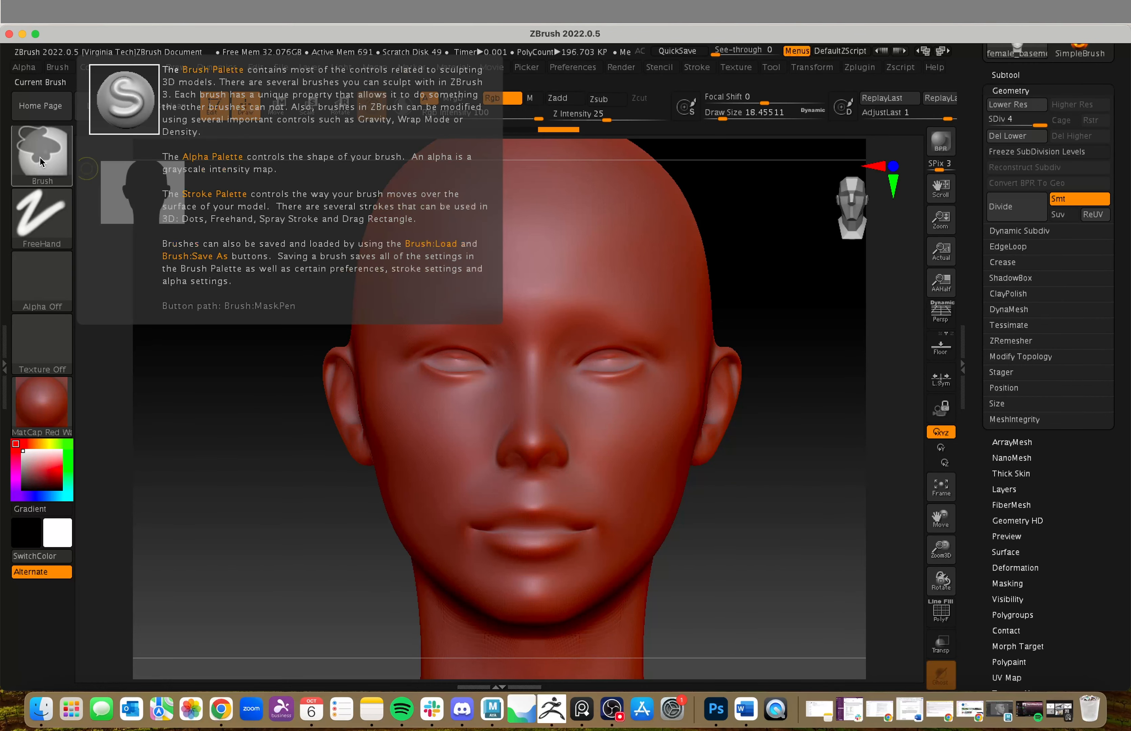
left_click(40, 158)
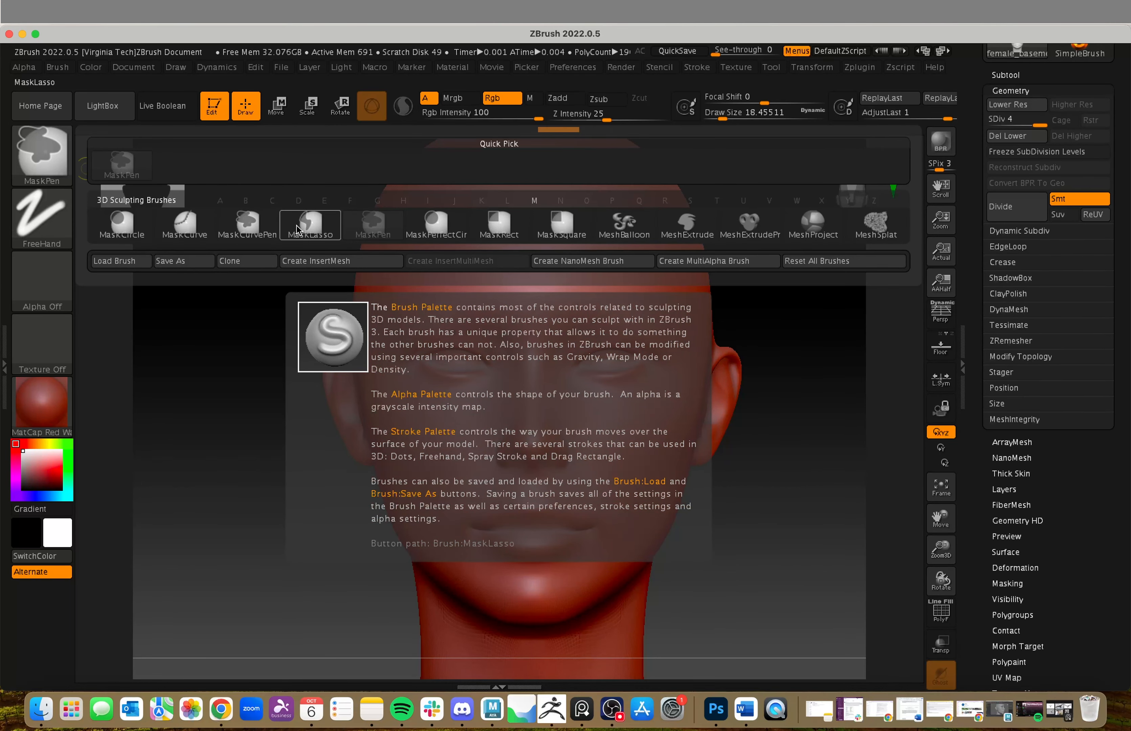
left_click(322, 233, "ctrl")
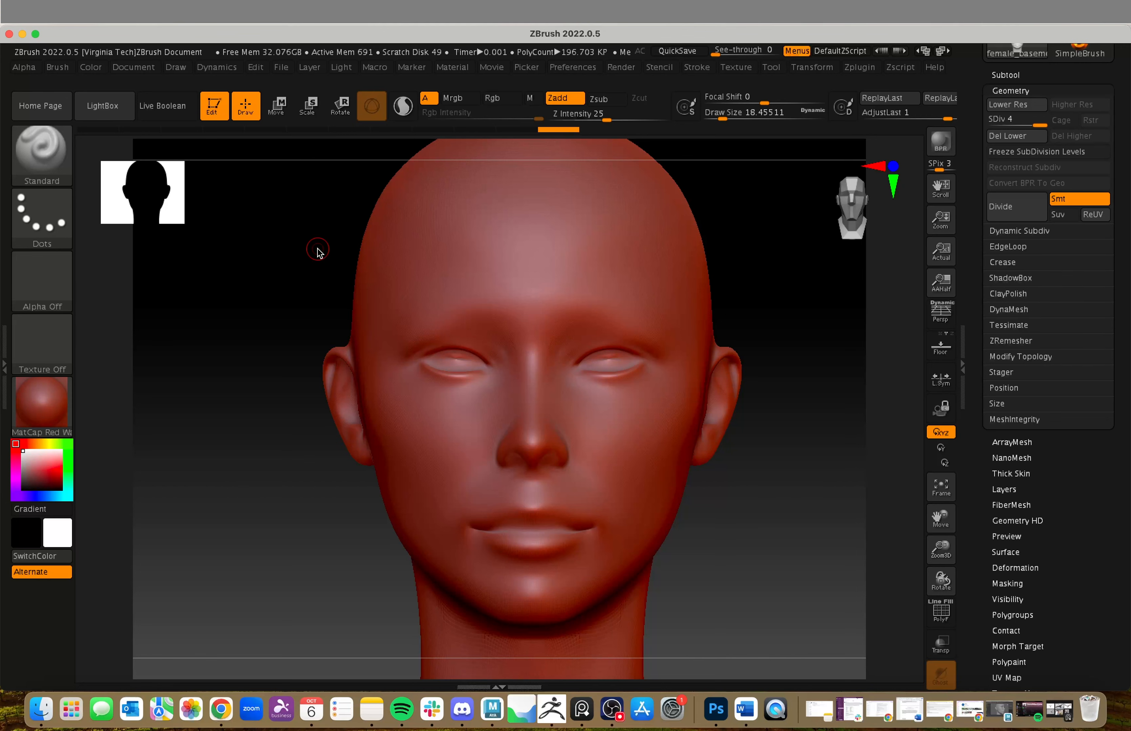
key("ctrl")
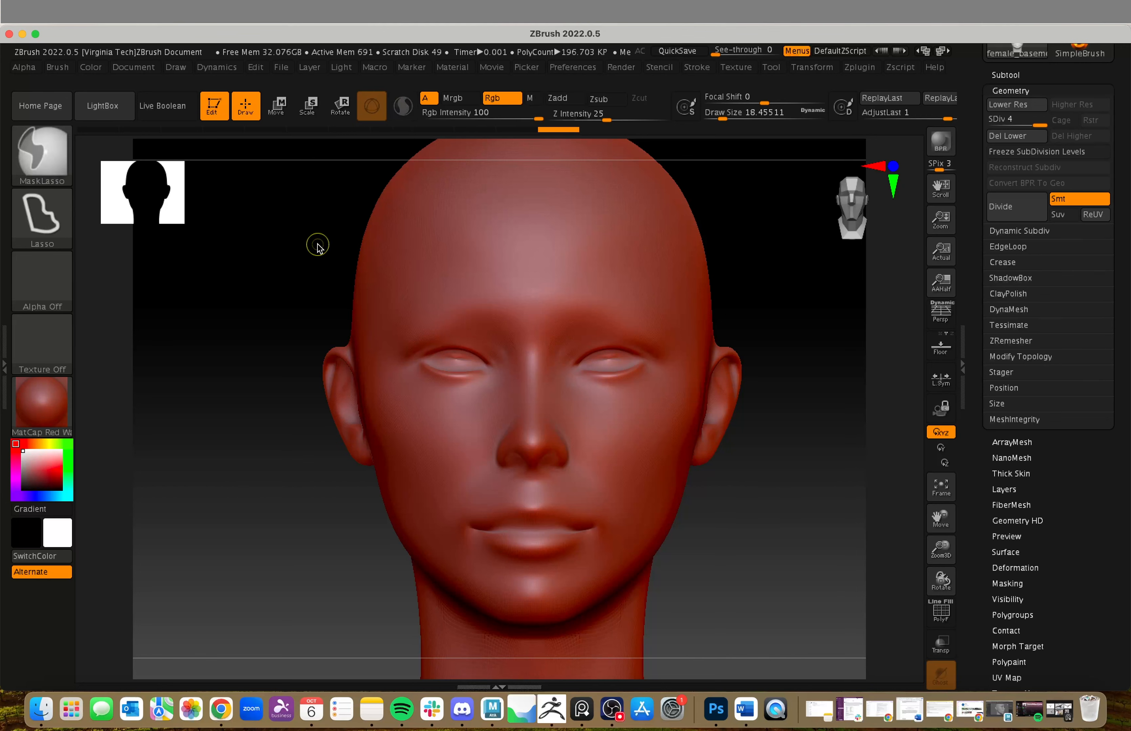
Try freehand lasso masks over the face, clearing the mask and undoing the last clearing.
mouse_move(370, 290)
left_mouse_down("ctrl")
mouse_move(484, 270)
mouse_move(737, 455)
mouse_move(247, 444)
mouse_move(256, 451)
left_mouse_up("ctrl")
left_click_drag(733, 569, 793, 524)
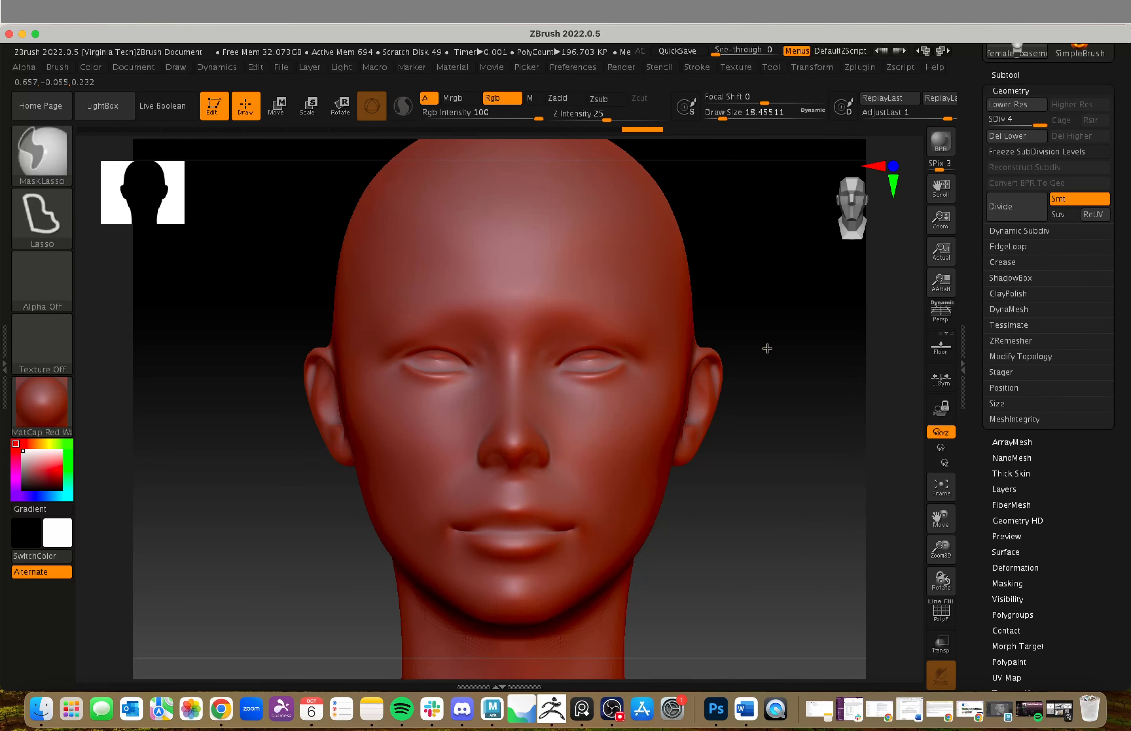
mouse_move(692, 304)
left_mouse_down("ctrl")
mouse_move(346, 219)
mouse_move(313, 534)
mouse_move(713, 570)
left_mouse_up("ctrl")
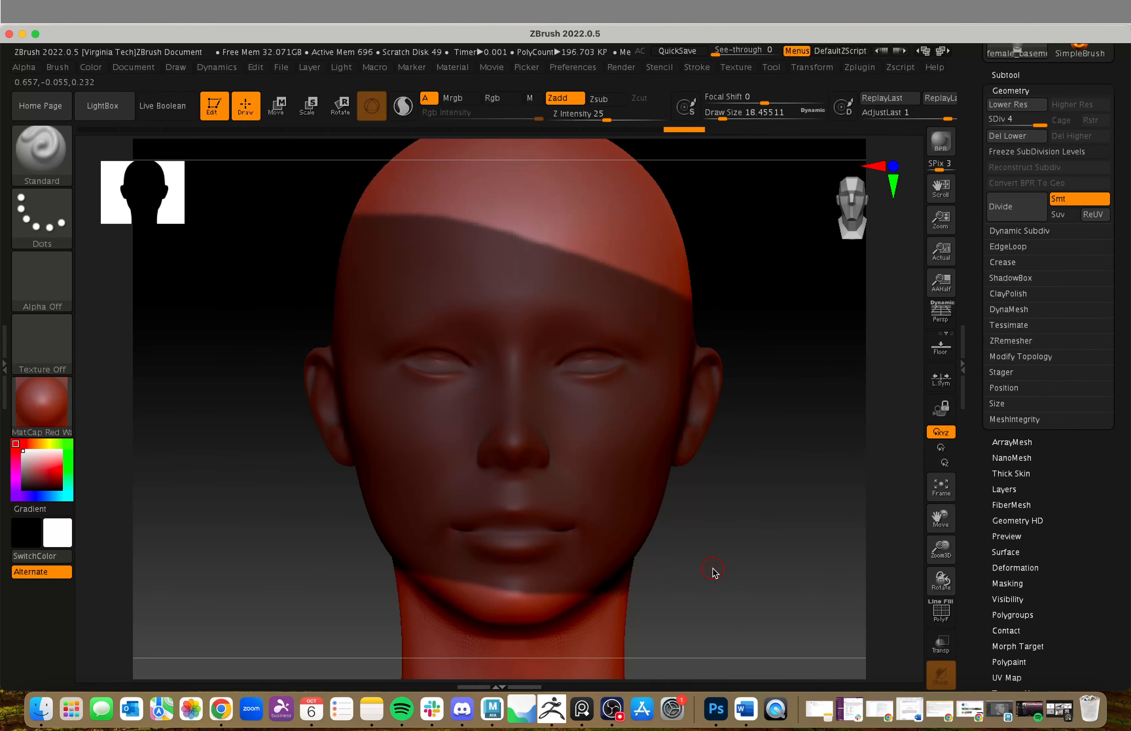
mouse_move(751, 515)
left_mouse_down()
mouse_move(662, 504)
mouse_move(799, 523)
mouse_move(783, 527)
left_mouse_up()
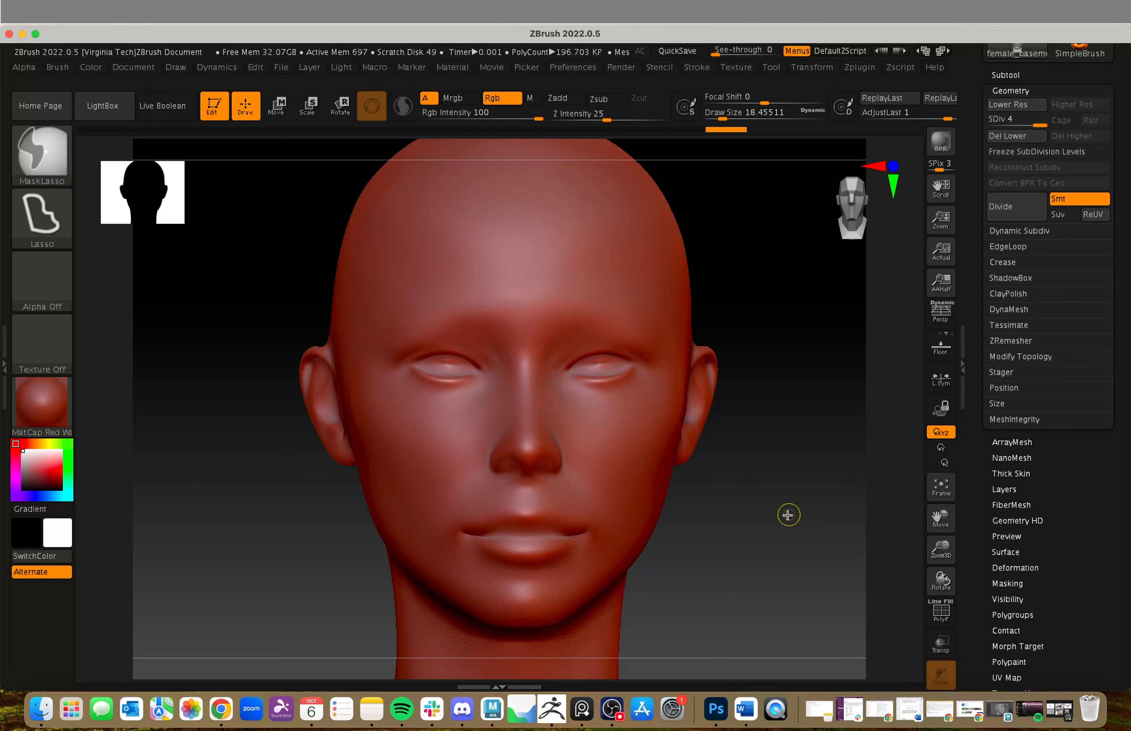
key("super+z")
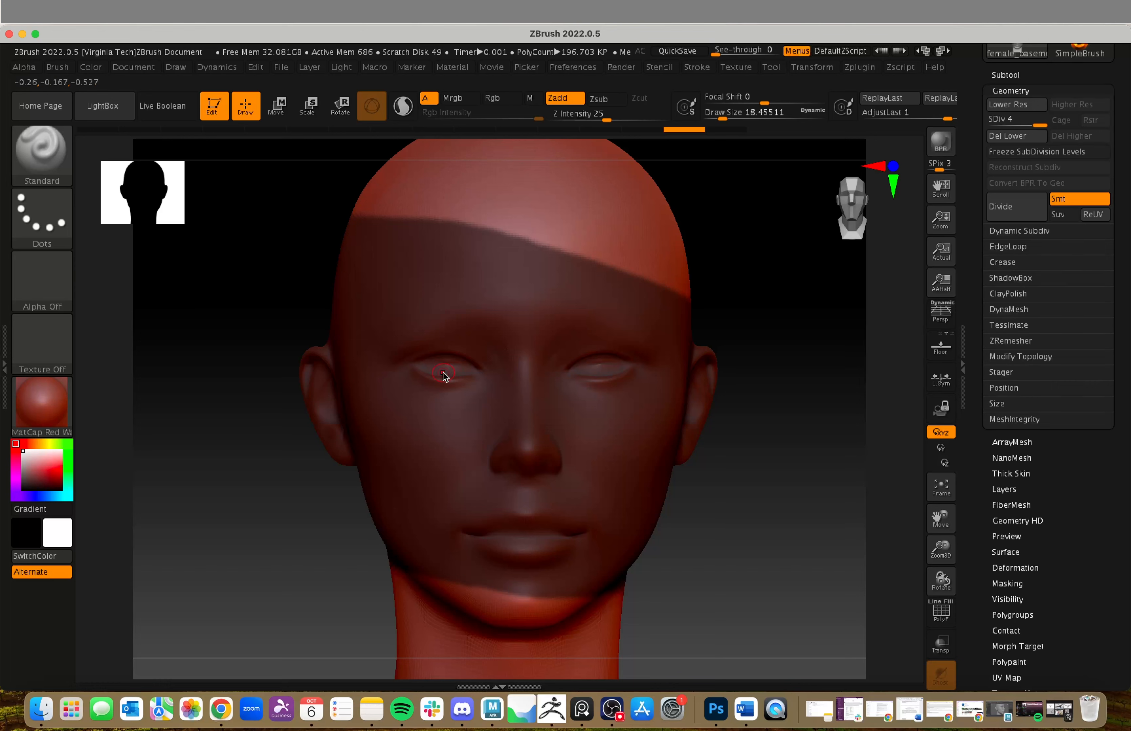
Invert the face mask, invert it back, and clear it from the head.
left_click(794, 507, "ctrl")
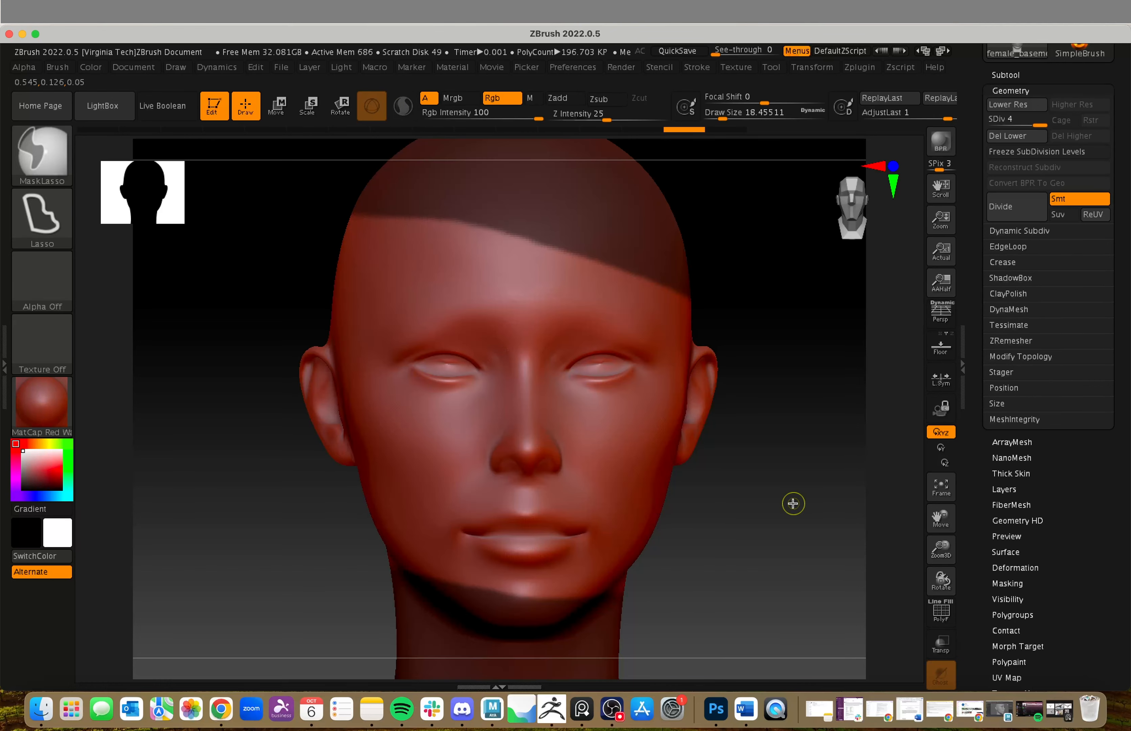
left_click_drag(798, 514, 700, 492, "alt")
key("ctrl")
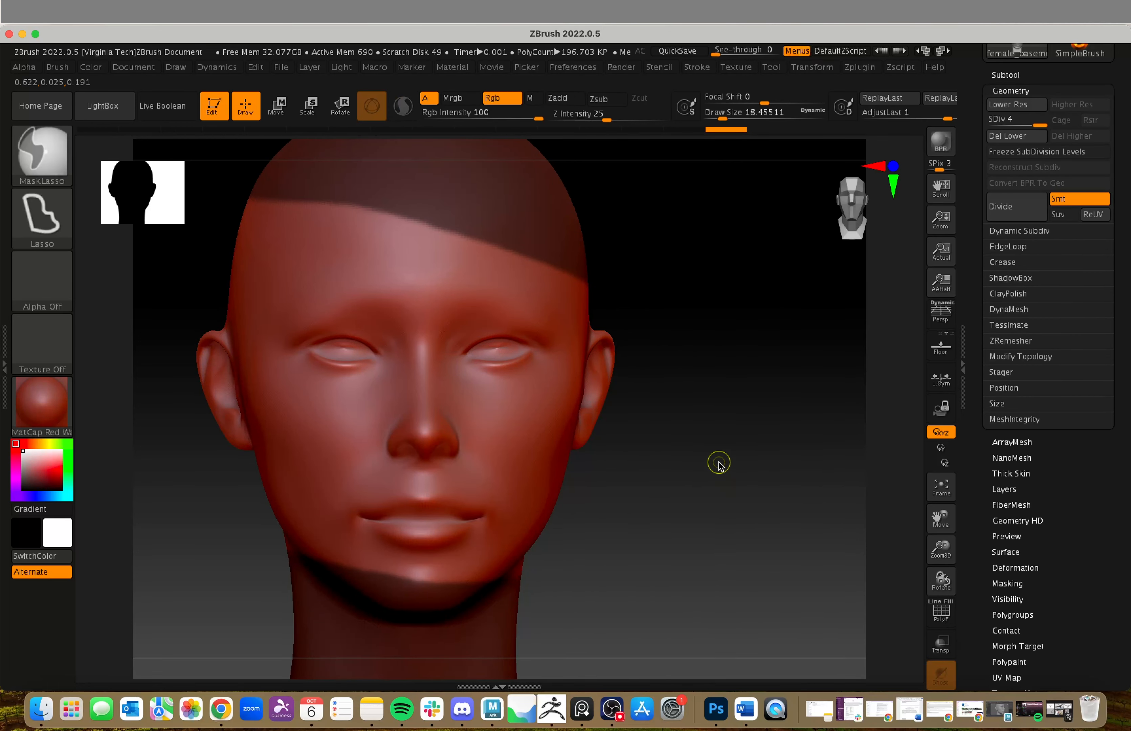
left_click(718, 463, "ctrl")
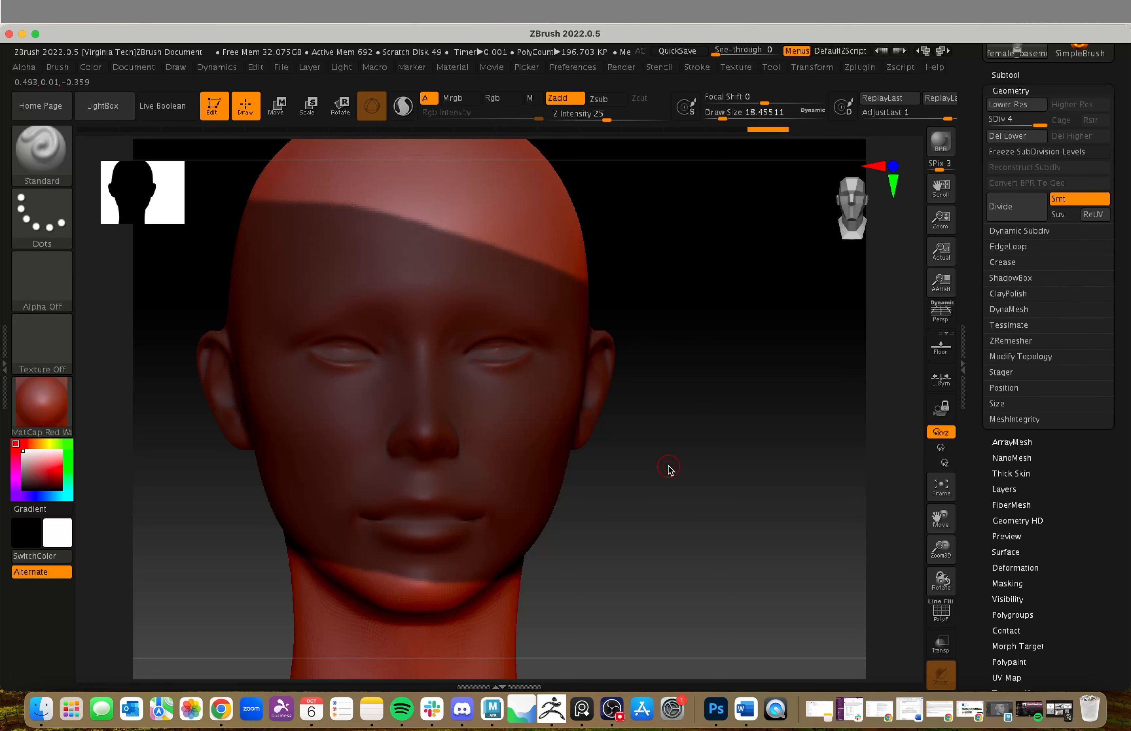
mouse_move(669, 468)
left_mouse_down("ctrl")
mouse_move(757, 568)
mouse_move(827, 441)
left_mouse_up("ctrl")
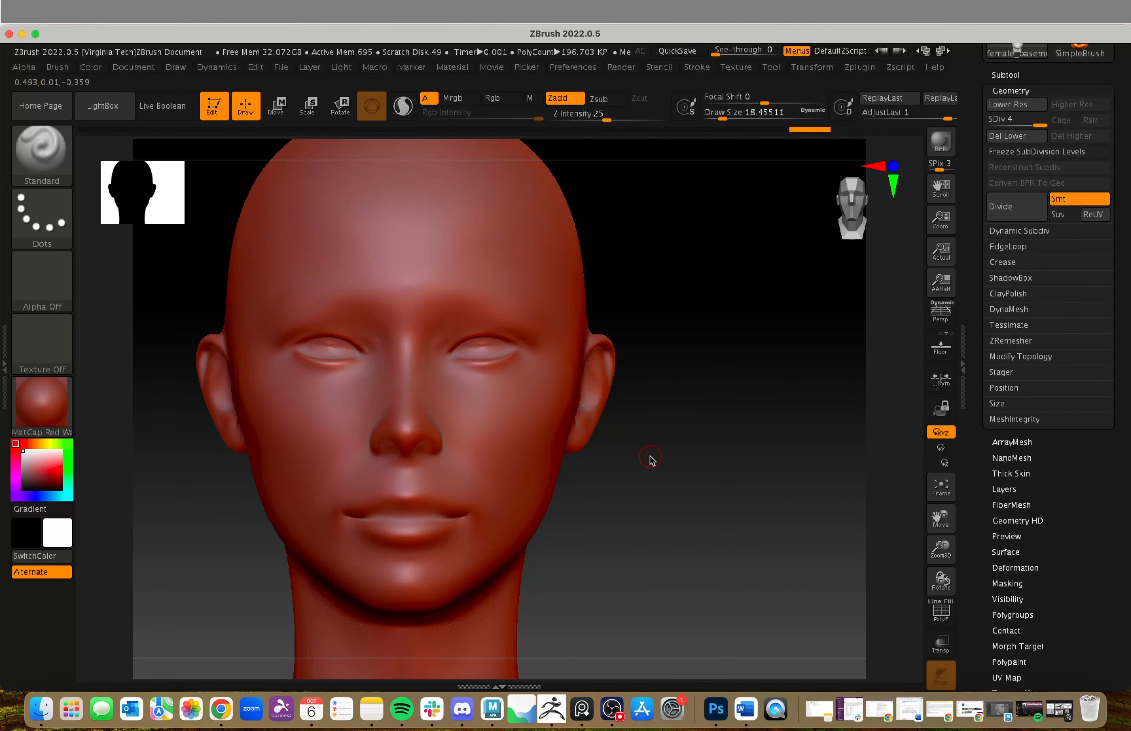
Mask the face with a lasso shape running from the forehead down to just below the lips.
left_click_drag(651, 460, 753, 452, "alt")
left_click_drag(811, 430, 785, 475, "alt")
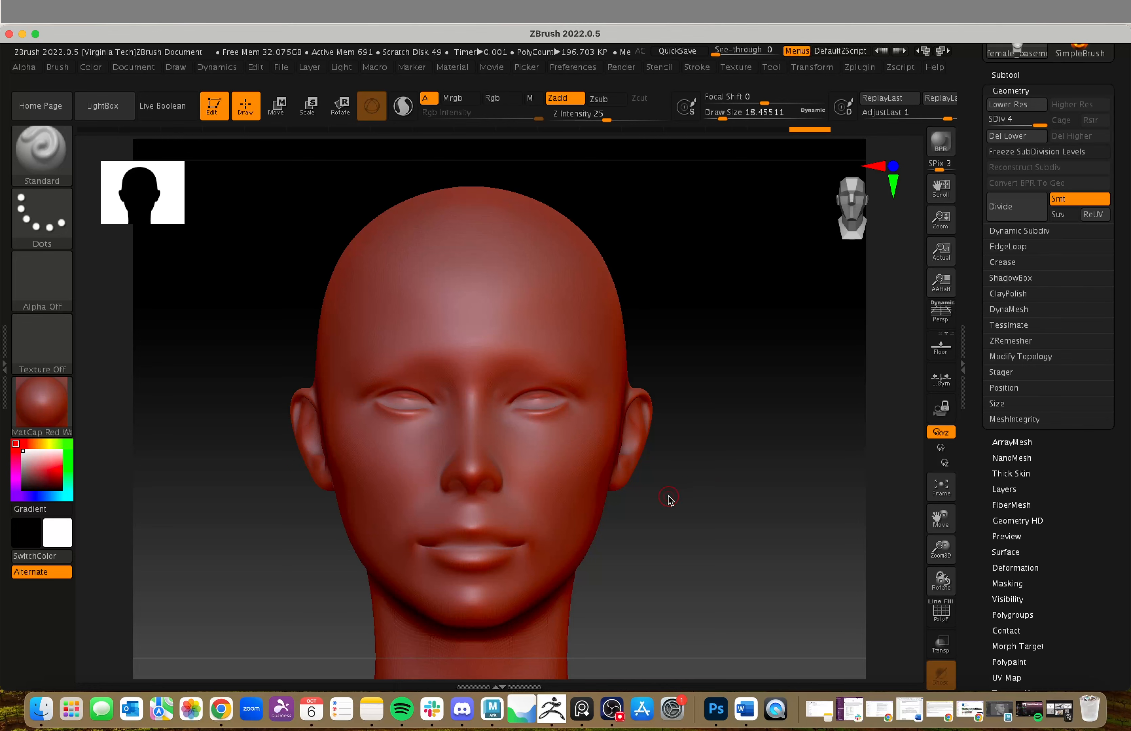
mouse_move(694, 462)
left_mouse_down("ctrl")
mouse_move(404, 314)
mouse_move(280, 444)
mouse_move(565, 586)
left_mouse_up("ctrl")
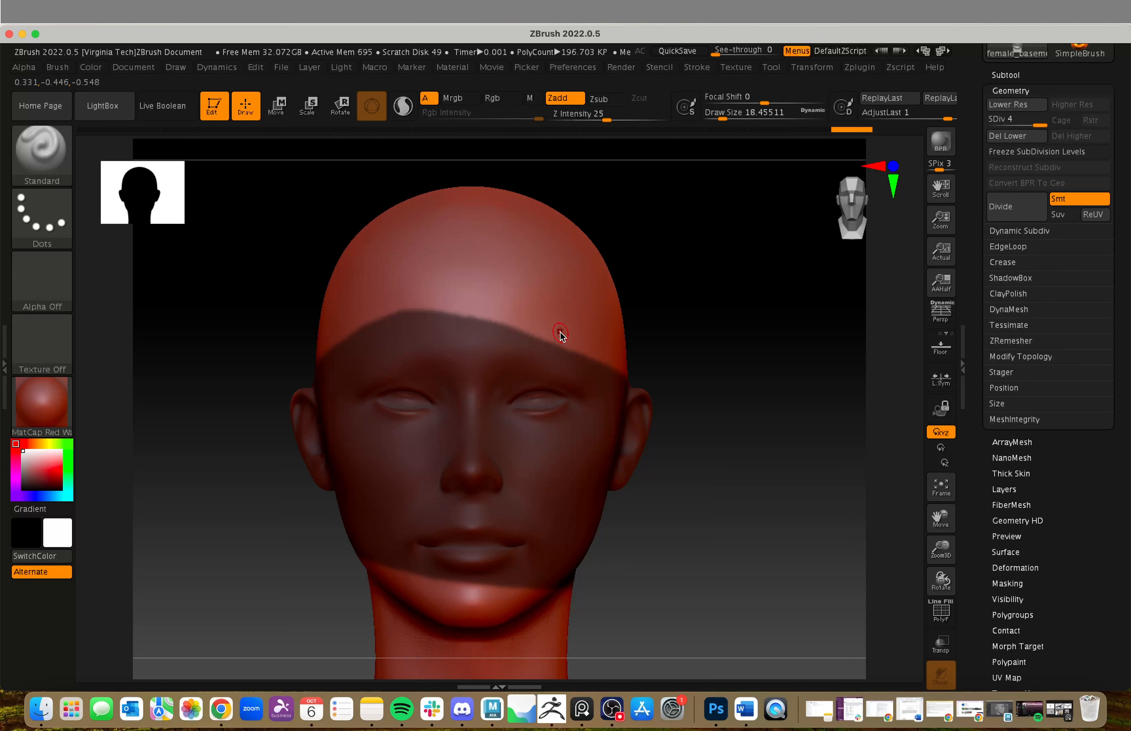
Subtract lasso areas from the face mask: the forehead down to the eyes, a patch on each cheek, and one beside the upper lip.
key("ctrl")
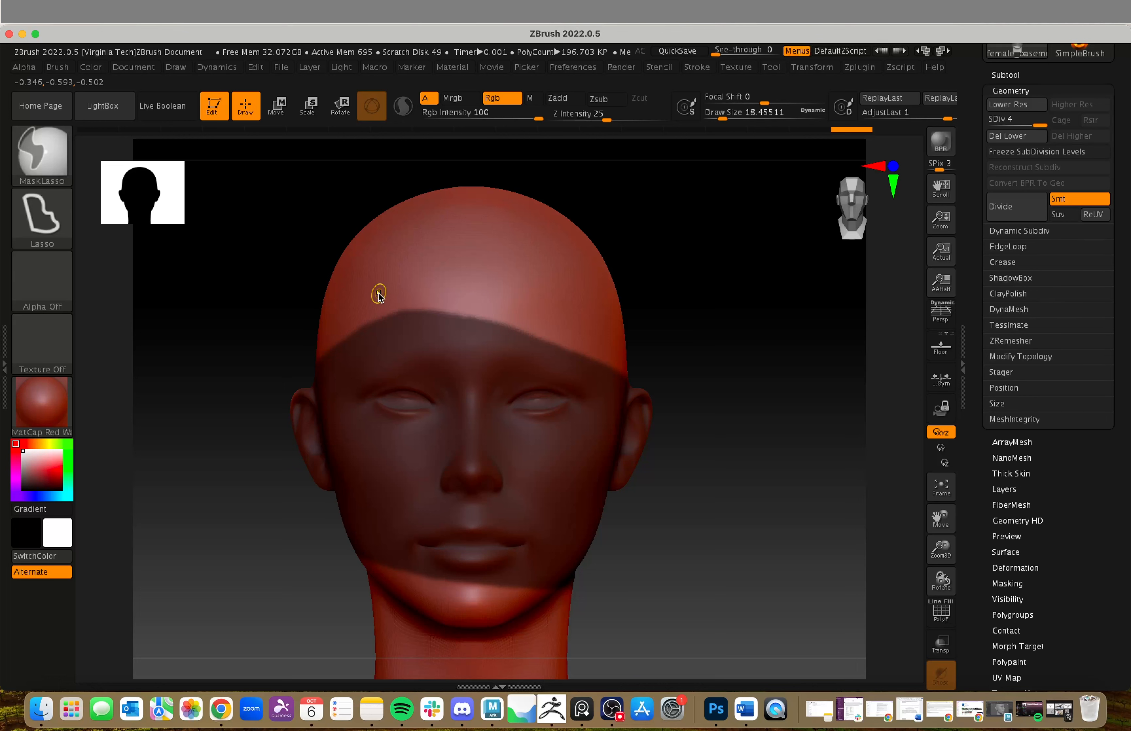
mouse_move(353, 308)
left_mouse_down("ctrl+alt")
mouse_move(525, 408)
mouse_move(593, 298)
mouse_move(574, 232)
left_mouse_up("ctrl+alt")
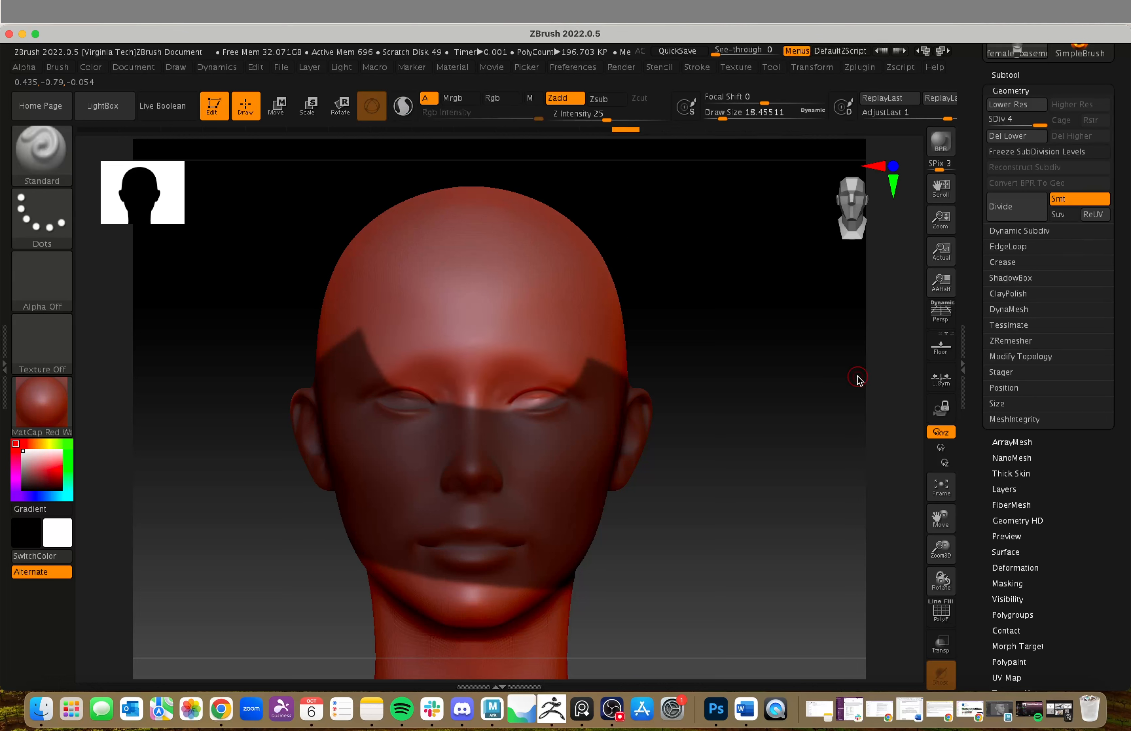
key("ctrl")
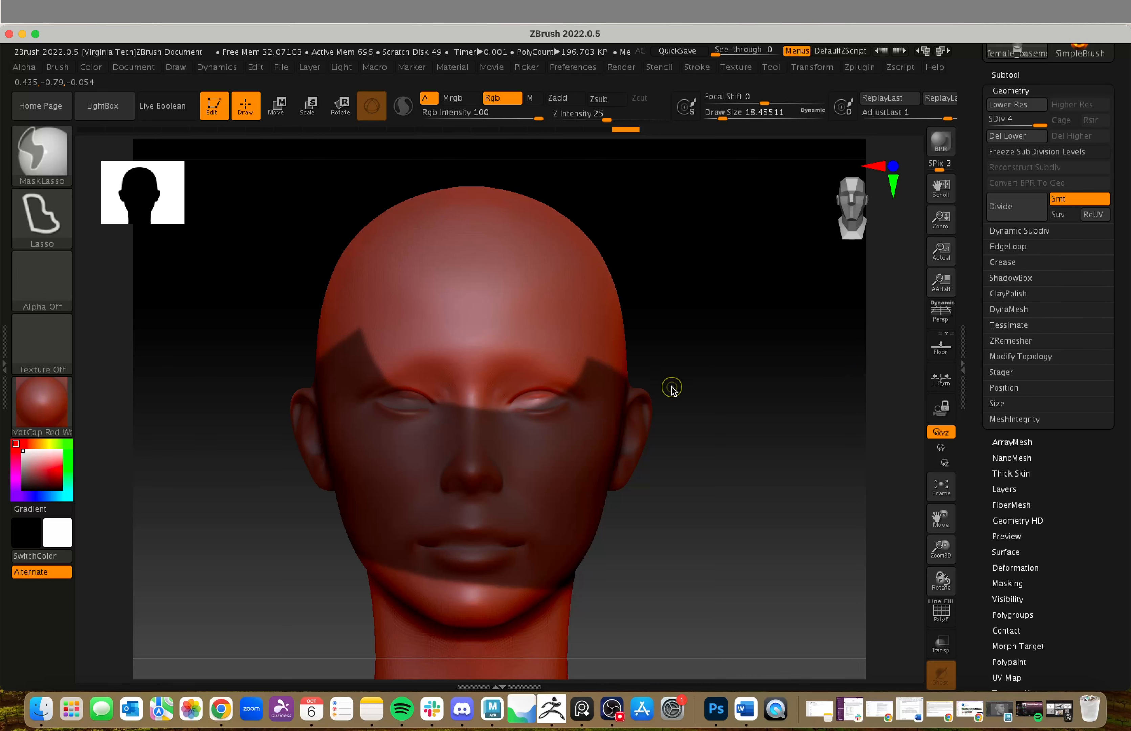
mouse_move(532, 445)
left_mouse_down("ctrl")
mouse_move(557, 472)
mouse_move(581, 459)
mouse_move(572, 451)
left_mouse_up("ctrl")
left_click_drag(380, 442, 339, 464, "ctrl")
mouse_move(521, 496)
left_mouse_down("ctrl")
mouse_move(493, 515)
mouse_move(525, 501)
left_mouse_up("ctrl")
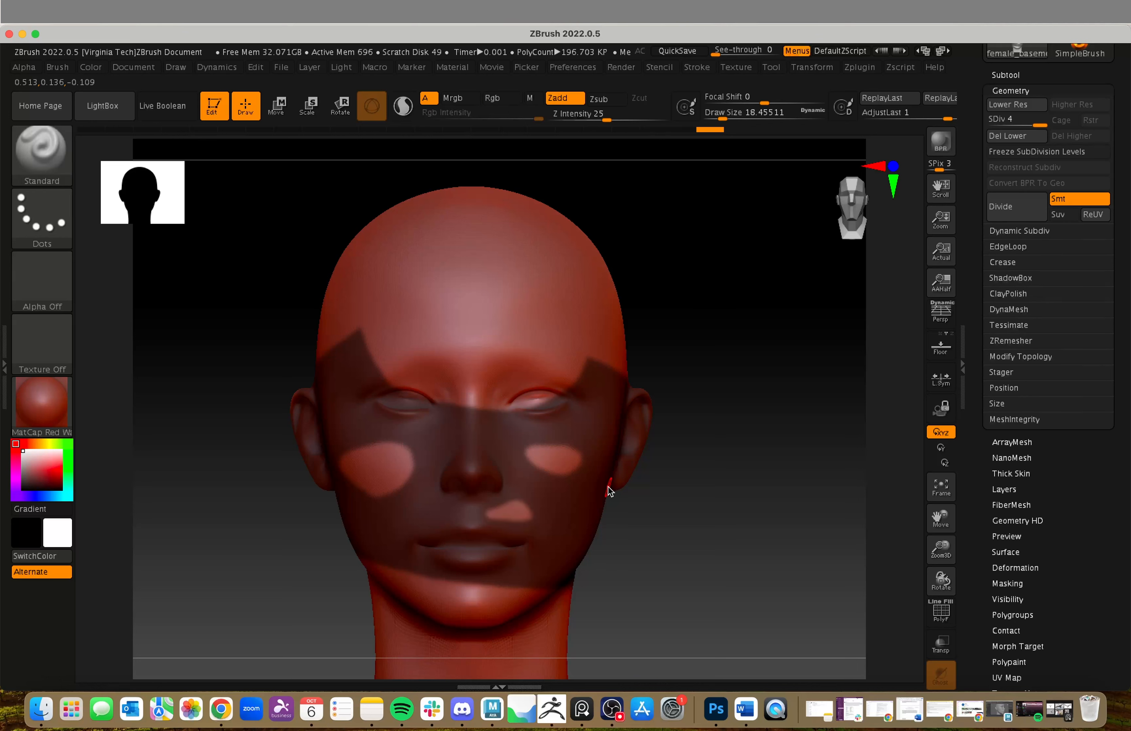
key("ctrl")
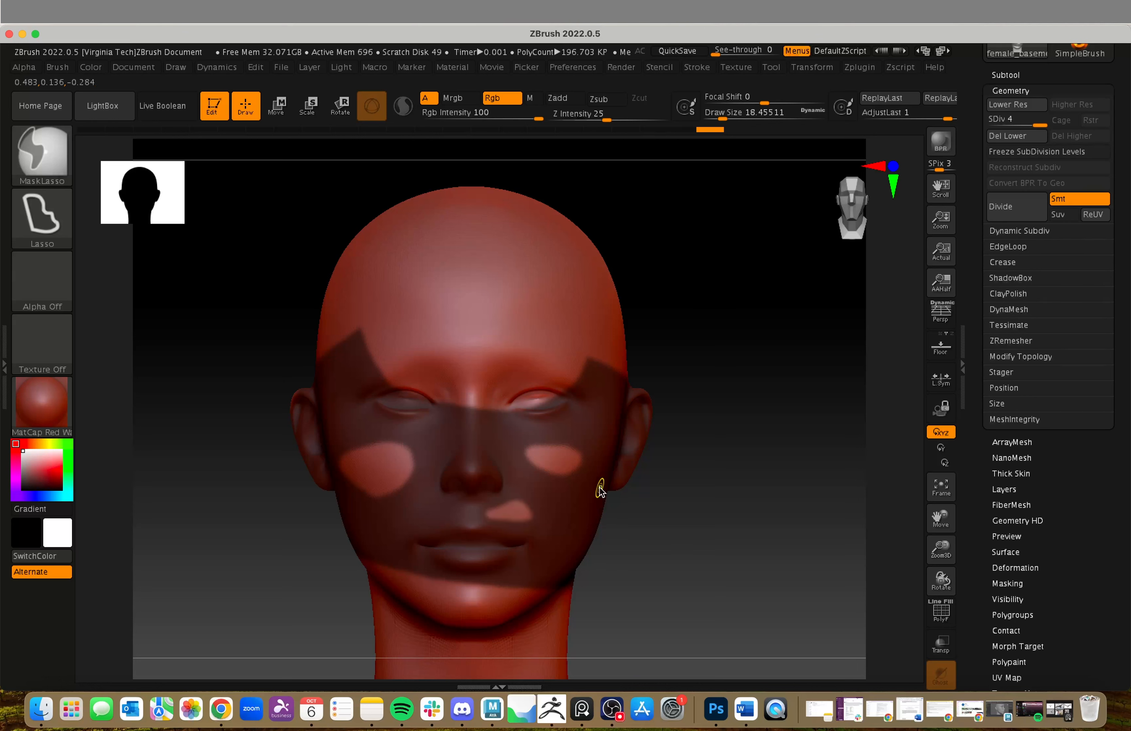
Add three lasso mask patches to the forehead: a large one in the centre, one above the nose bridge, and a small one to the side.
mouse_move(521, 297)
left_mouse_down("ctrl")
mouse_move(459, 232)
mouse_move(522, 290)
left_mouse_up("ctrl")
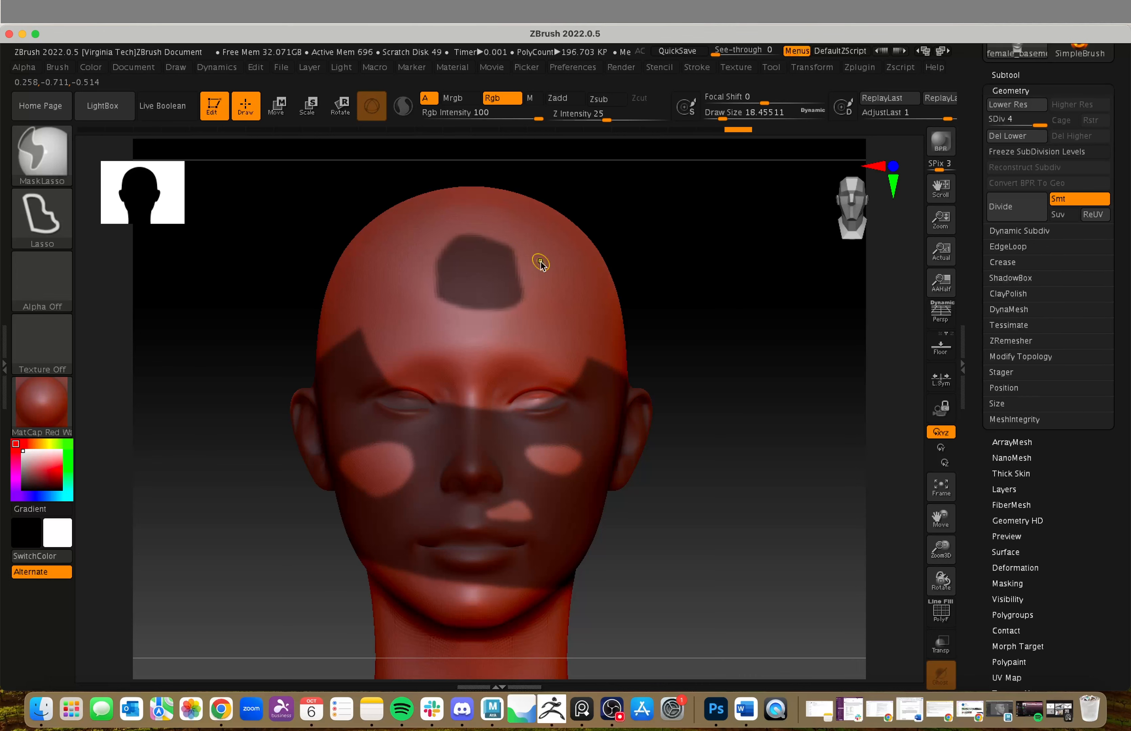
mouse_move(534, 354)
left_mouse_down("ctrl")
mouse_move(449, 354)
mouse_move(487, 331)
mouse_move(533, 336)
left_mouse_up("ctrl")
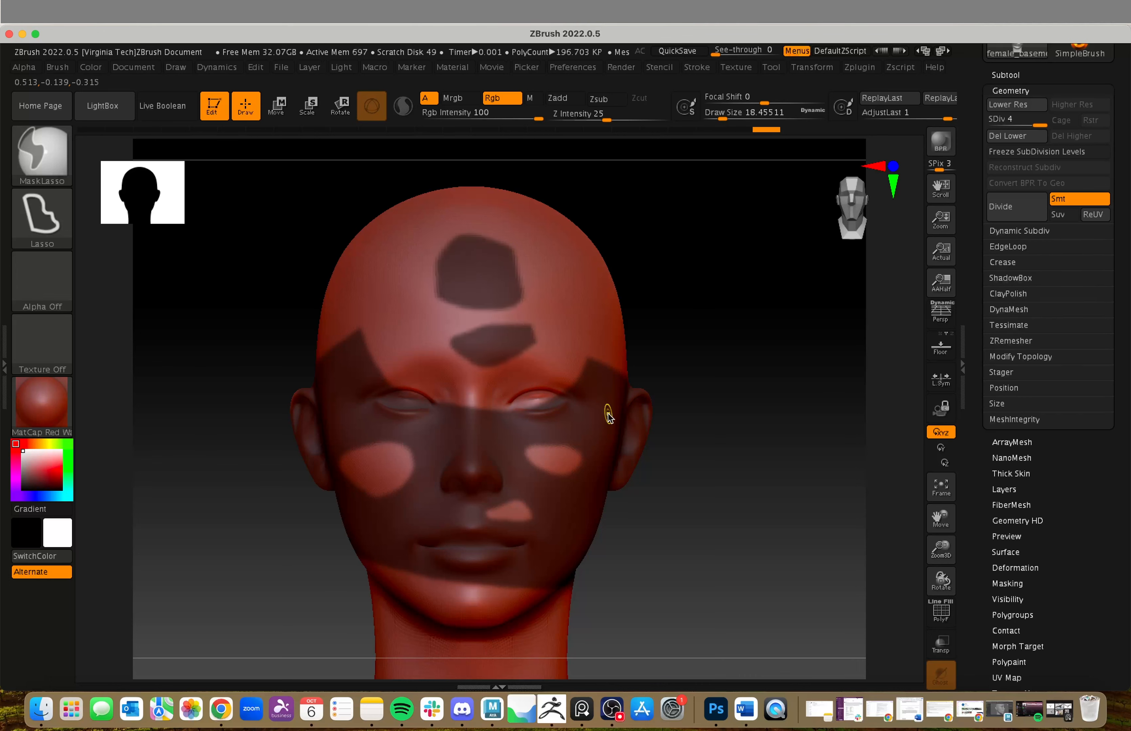
mouse_move(368, 271)
left_mouse_down("ctrl")
mouse_move(371, 291)
mouse_move(380, 268)
left_mouse_up("ctrl")
Examine the mask's coverage around the side and back of the head and its edges up close on the forehead.
left_click_drag(791, 374, 632, 418)
right_click_drag(671, 435, 561, 420, "ctrl+alt")
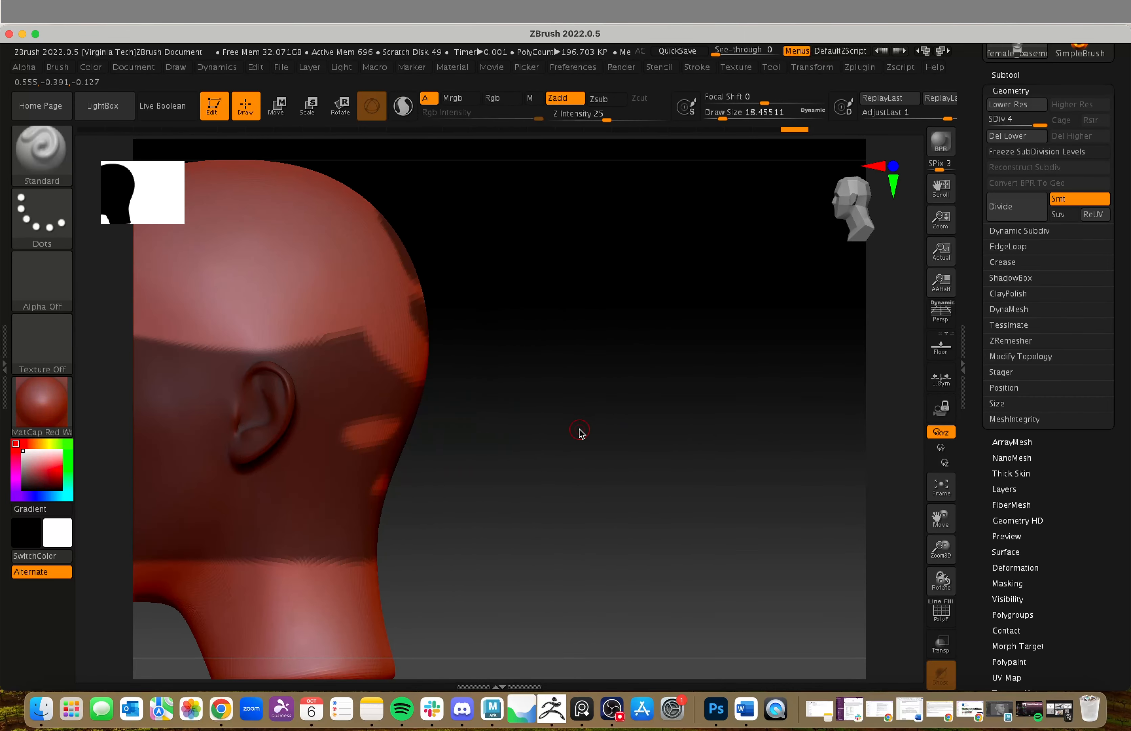
right_click(576, 430, "ctrl")
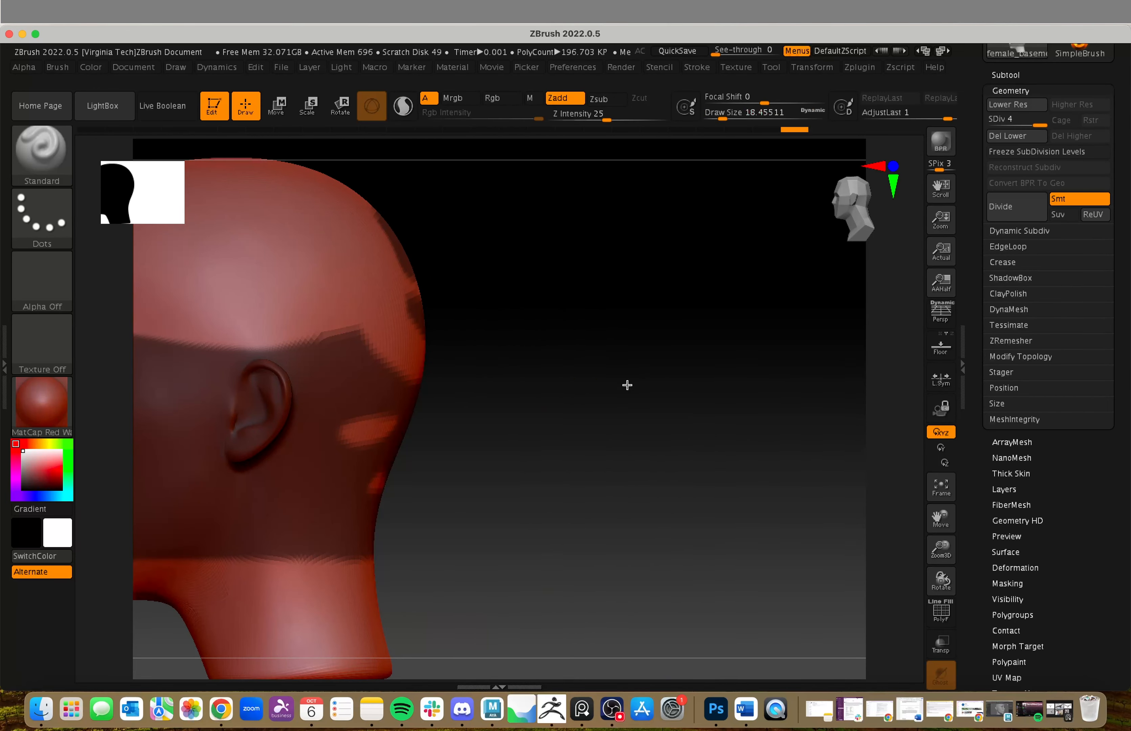
right_click_drag(627, 386, 530, 384, "ctrl")
key("f")
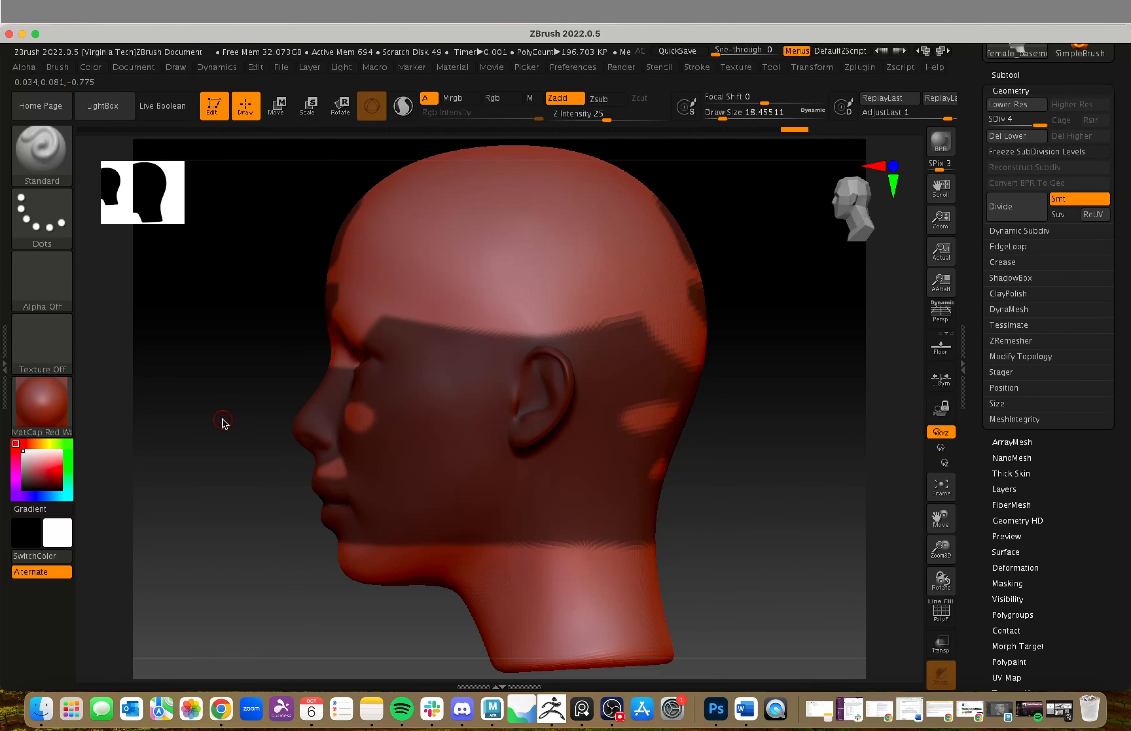
left_click_drag(225, 423, 293, 420, "shift")
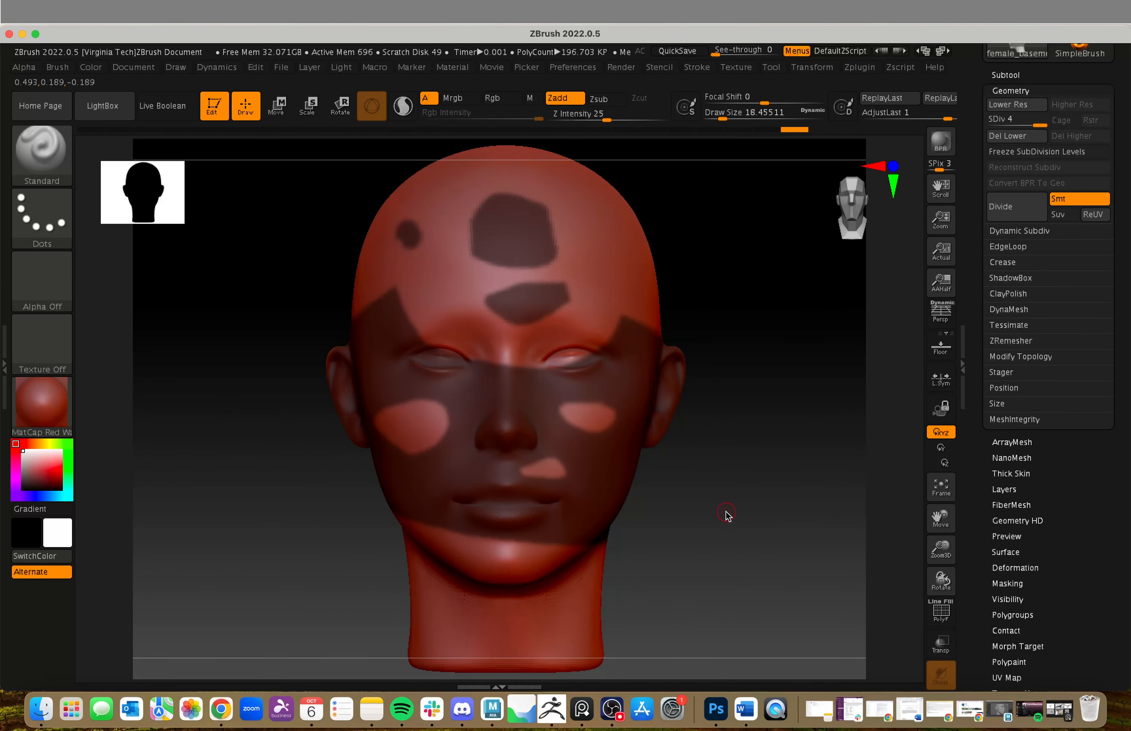
right_click_drag(734, 494, 806, 617, "ctrl")
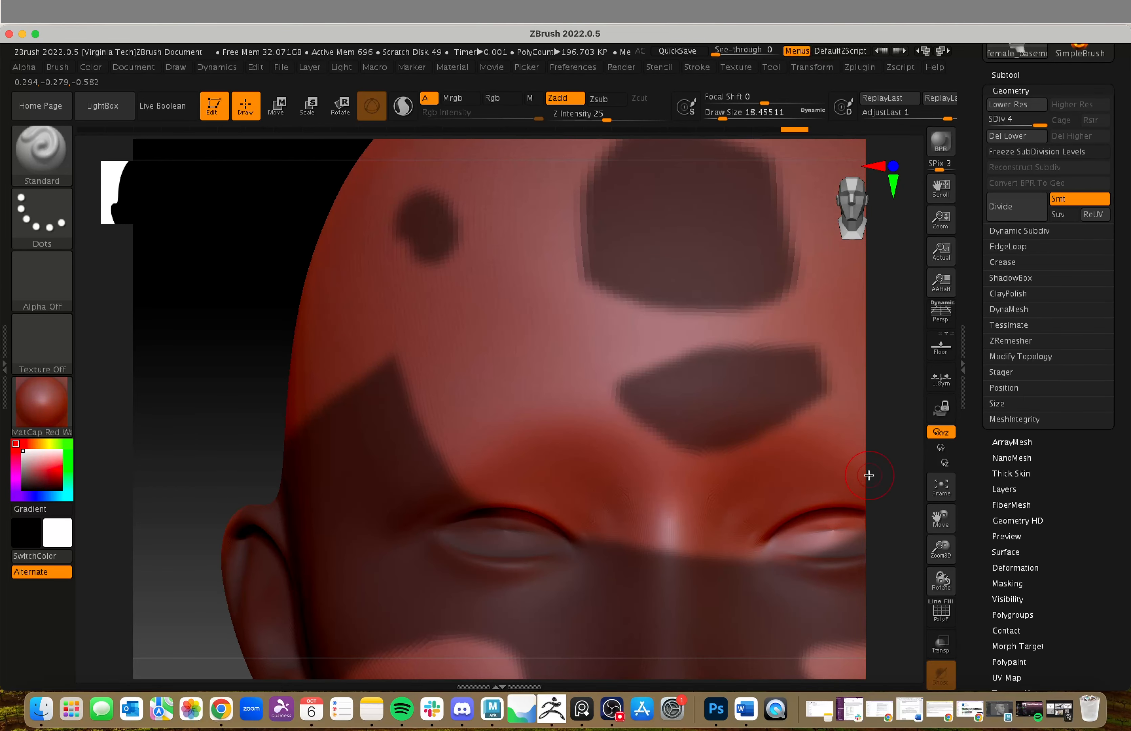
right_click_drag(869, 475, 632, 389, "alt")
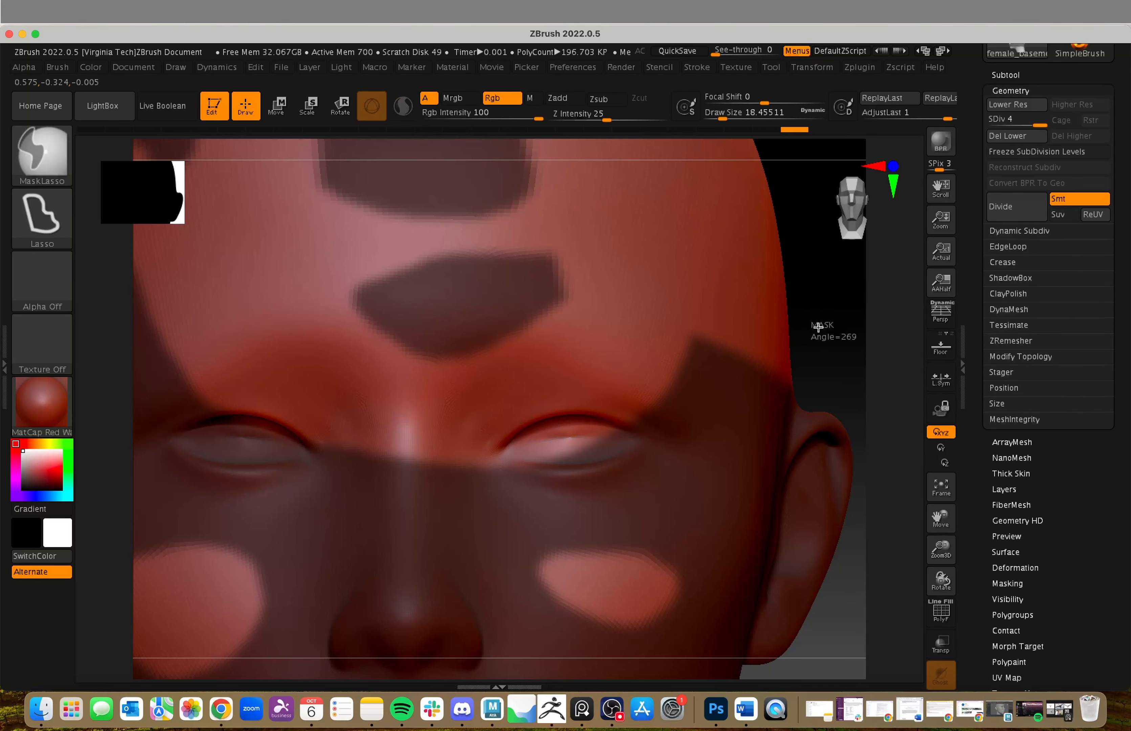
Clear the mask from the head and subdivide the mesh to level 5.
left_click_drag(829, 330, 820, 294, "ctrl")
key("f")
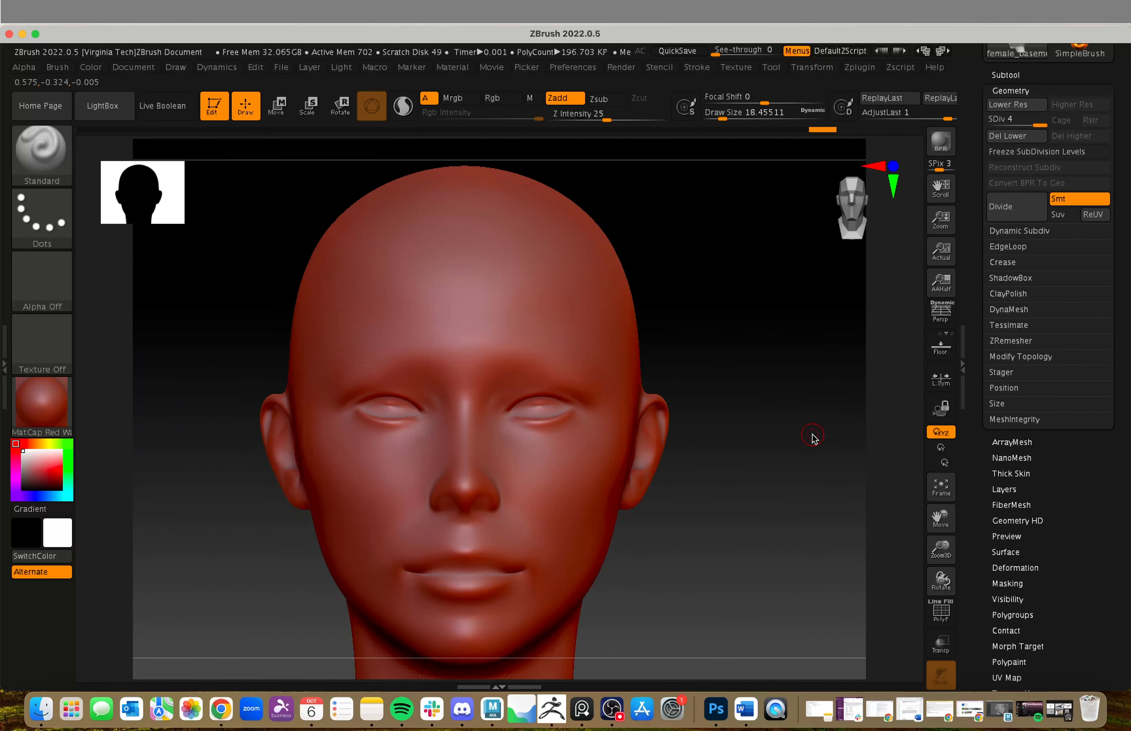
left_click(1016, 209)
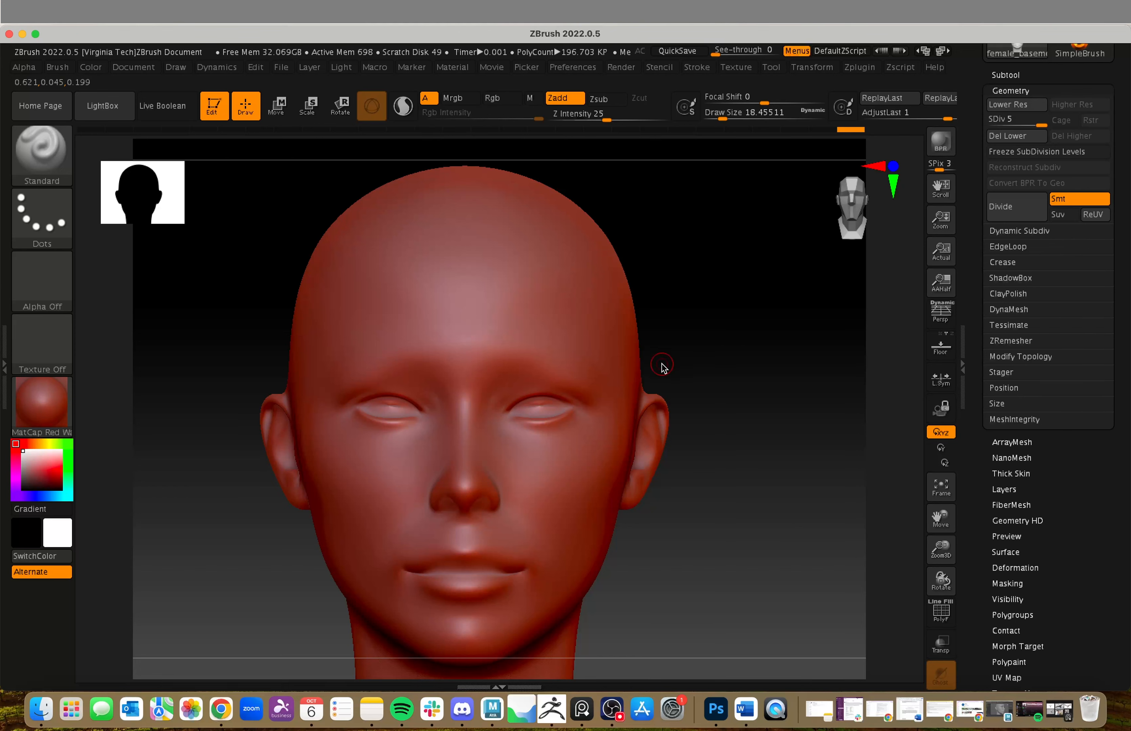
Clear a trial lasso mask drawn on the forehead and subdivide the head mesh to level 6.
mouse_move(439, 313)
left_mouse_down("ctrl")
mouse_move(478, 305)
mouse_move(382, 295)
left_mouse_up("ctrl")
mouse_move(750, 347)
left_mouse_down("ctrl")
mouse_move(790, 402)
mouse_move(769, 419)
left_mouse_up("ctrl")
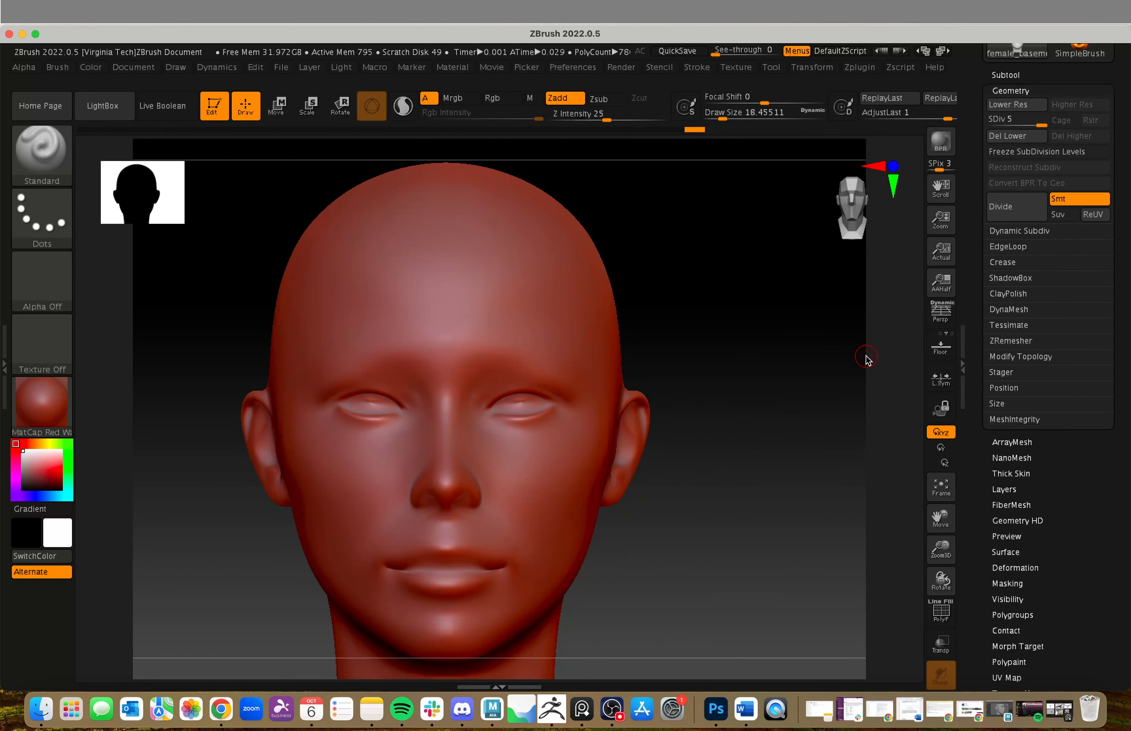
key("ctrl+d")
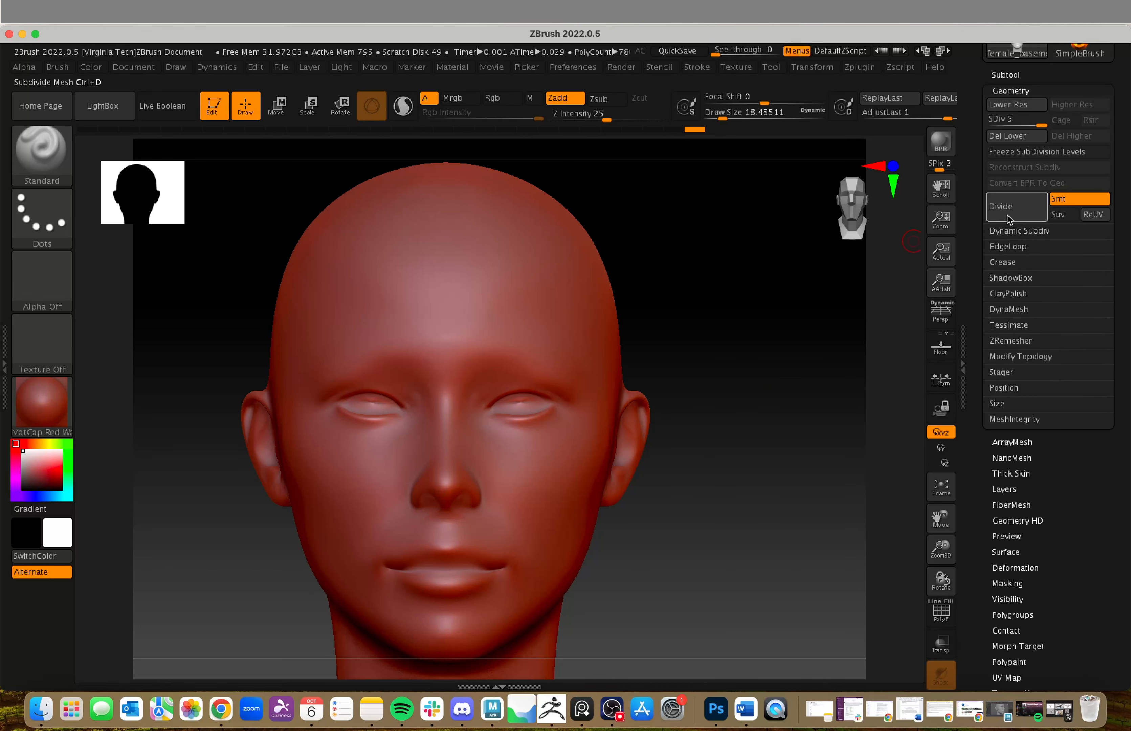
Try a lasso mask sweeping diagonally across the upper forehead and remove it again.
mouse_move(619, 294)
left_mouse_down("ctrl")
mouse_move(391, 260)
mouse_move(453, 195)
left_mouse_up("ctrl")
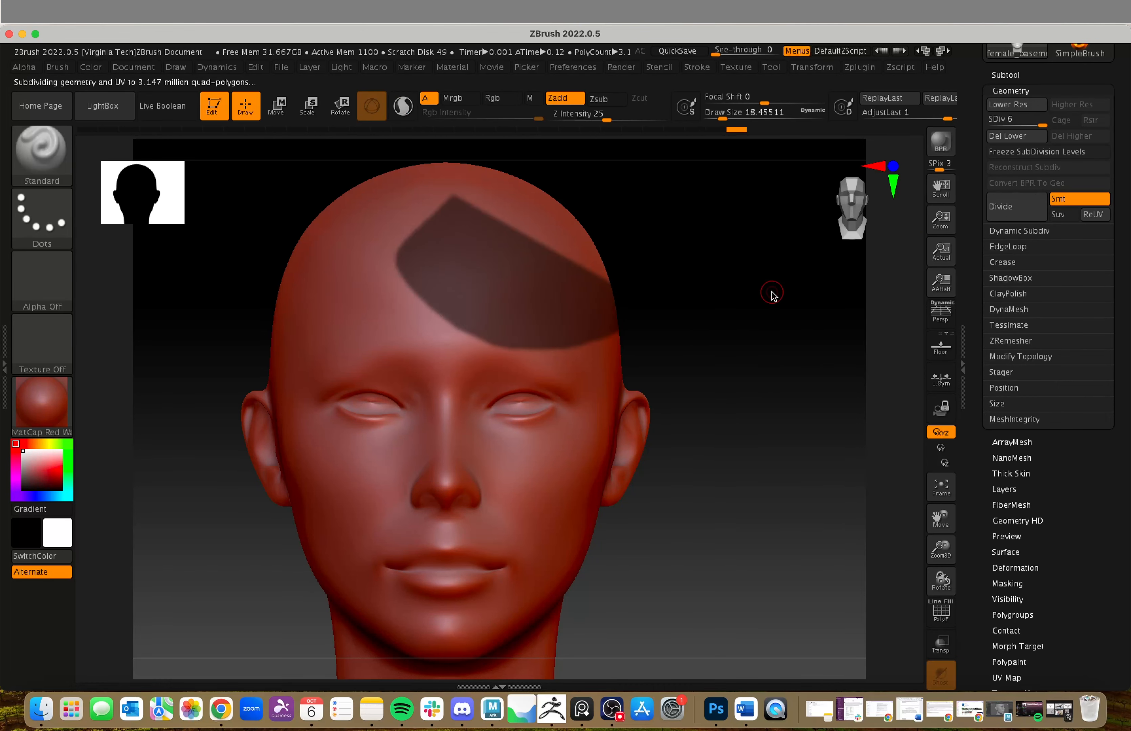
left_click_drag(712, 380, 806, 459, "alt")
key("ctrl+z")
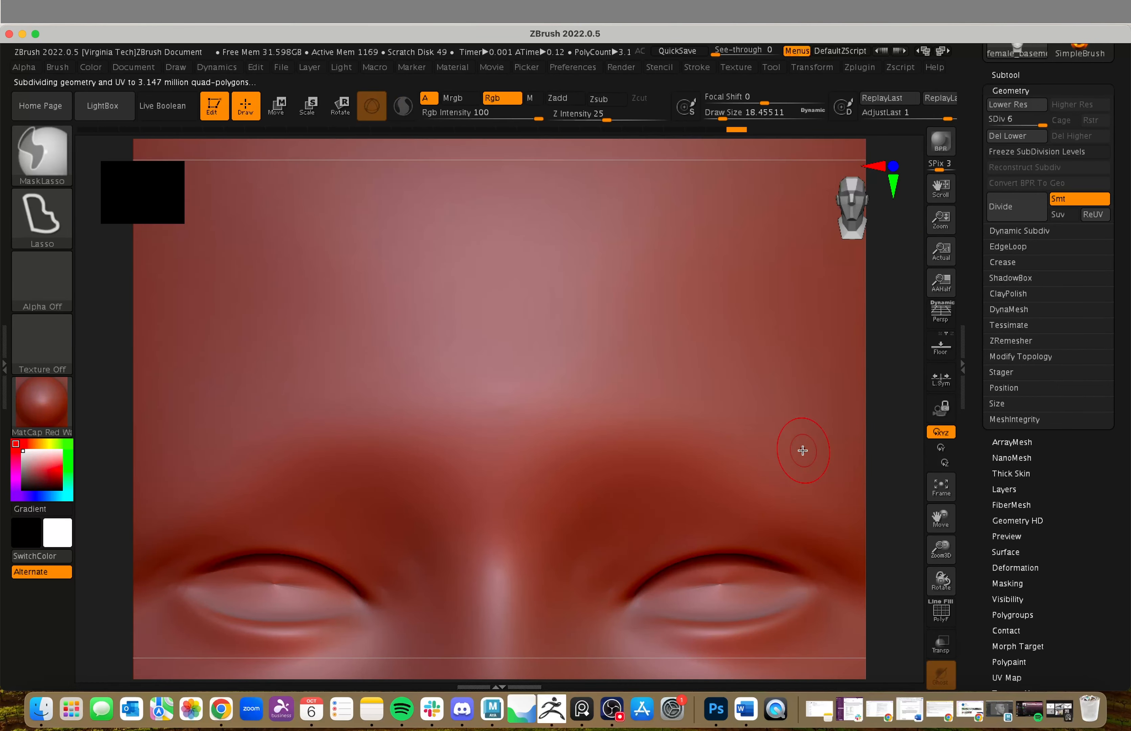
left_click_drag(880, 442, 532, 396)
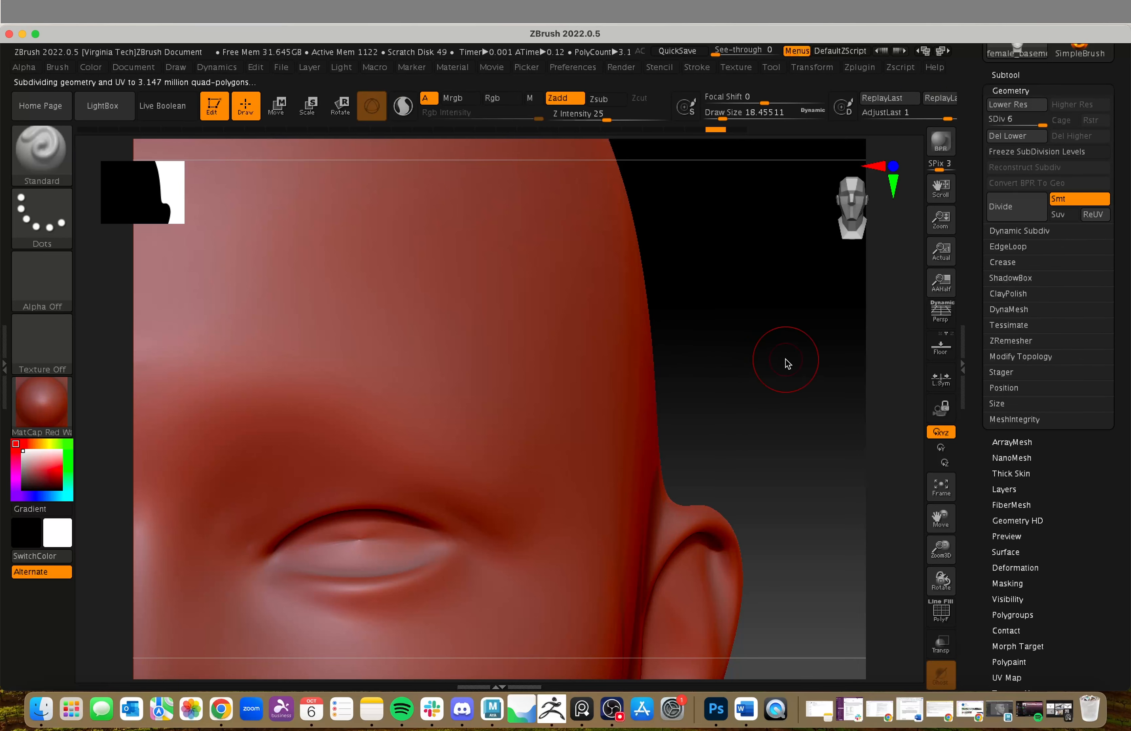
left_click_drag(759, 361, 888, 349, "alt")
key("f")
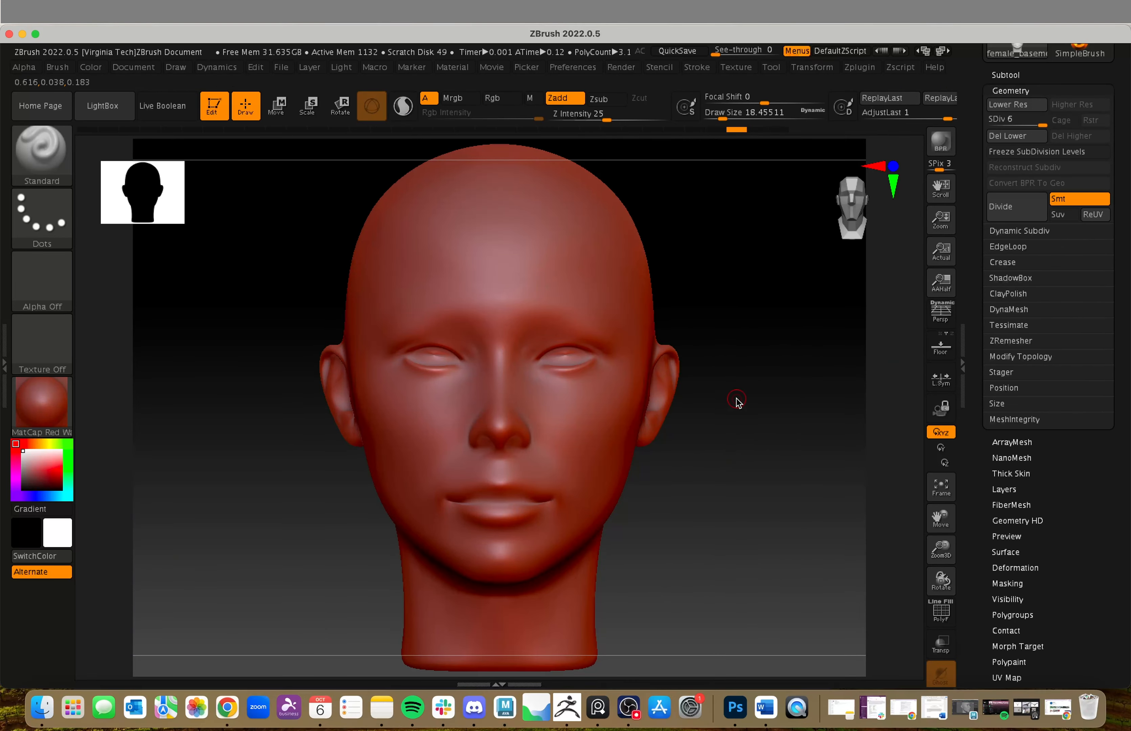
Mask the middle of the forehead above the brows with a curved lasso shape ending in a pointed tip.
left_click_drag(765, 350, 783, 467, "ctrl+alt")
mouse_move(754, 381)
left_mouse_down("ctrl+alt")
mouse_move(797, 425)
mouse_move(738, 353)
mouse_move(845, 412)
left_mouse_up("ctrl+alt")
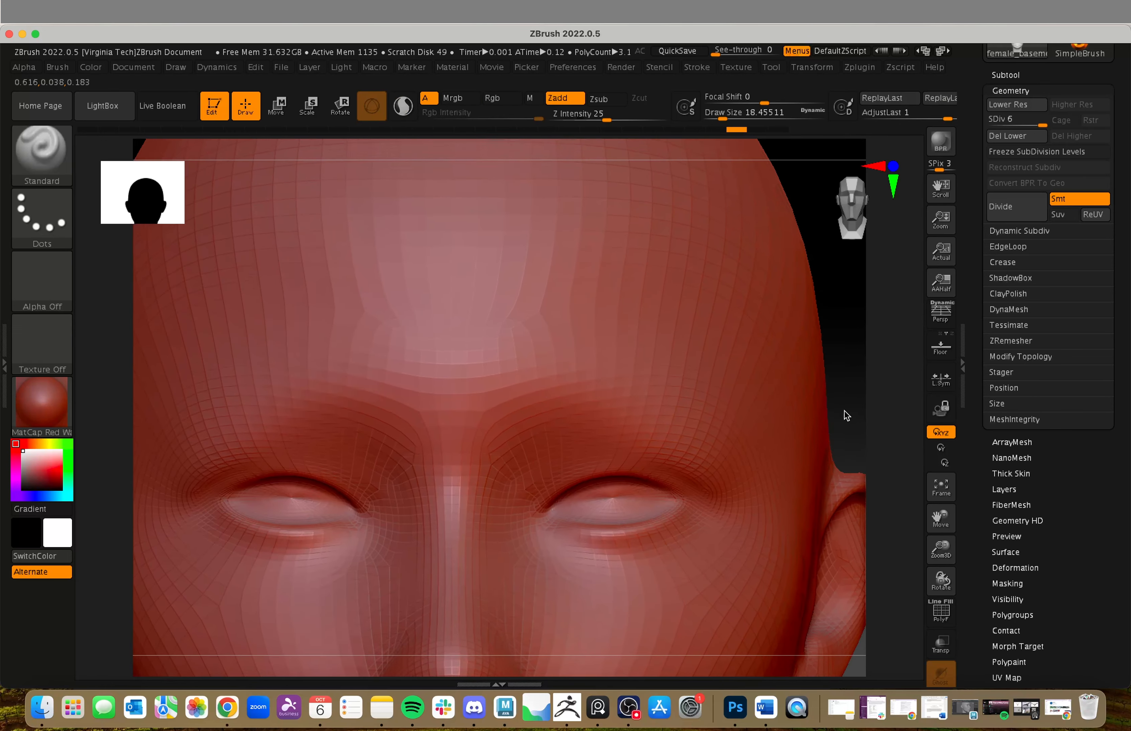
mouse_move(537, 305)
left_mouse_down("ctrl")
mouse_move(606, 354)
mouse_move(391, 245)
mouse_move(628, 252)
mouse_move(657, 273)
left_mouse_up("ctrl")
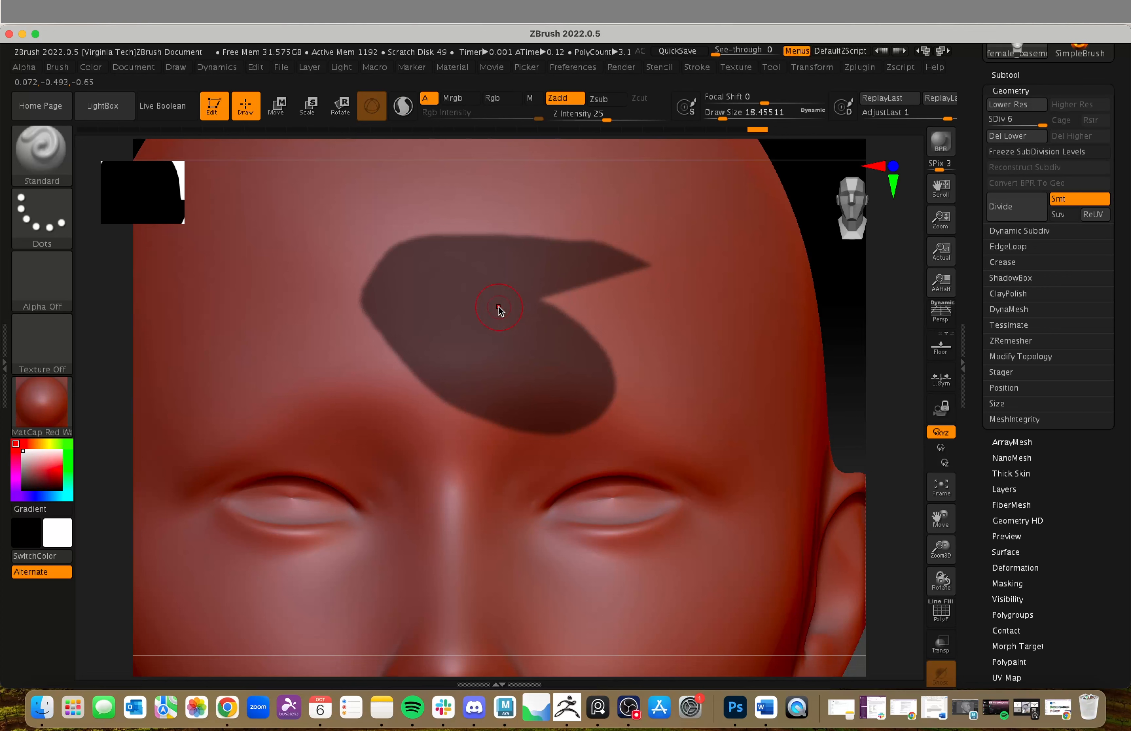
Blur the edges of the forehead mask.
key("ctrl")
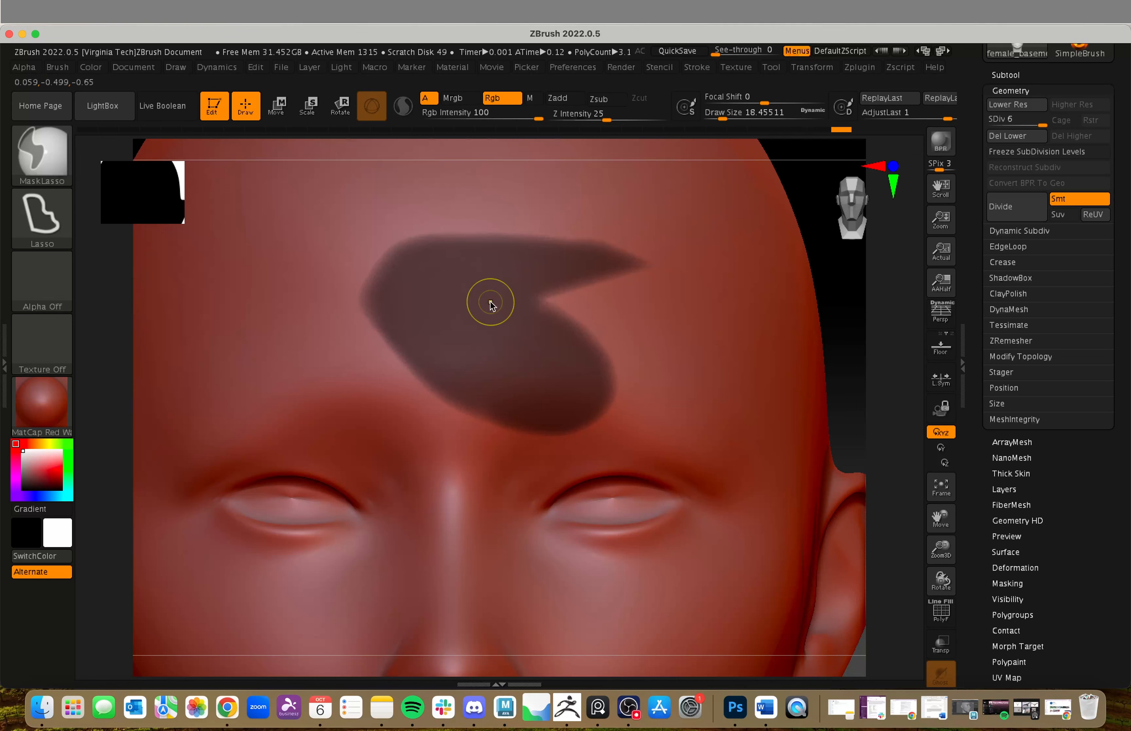
left_click(489, 303, "ctrl")
left_click(489, 302, "ctrl")
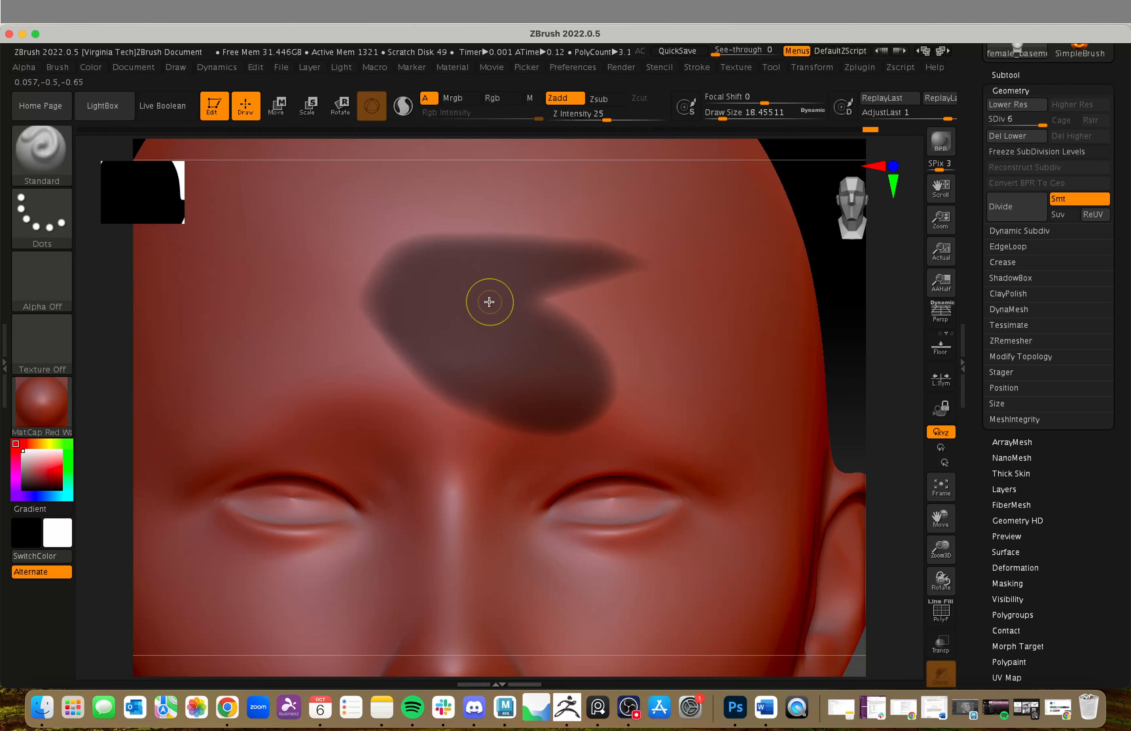
key("ctrl")
Sharpen the edges of the forehead mask in several passes.
key("ctrl+z")
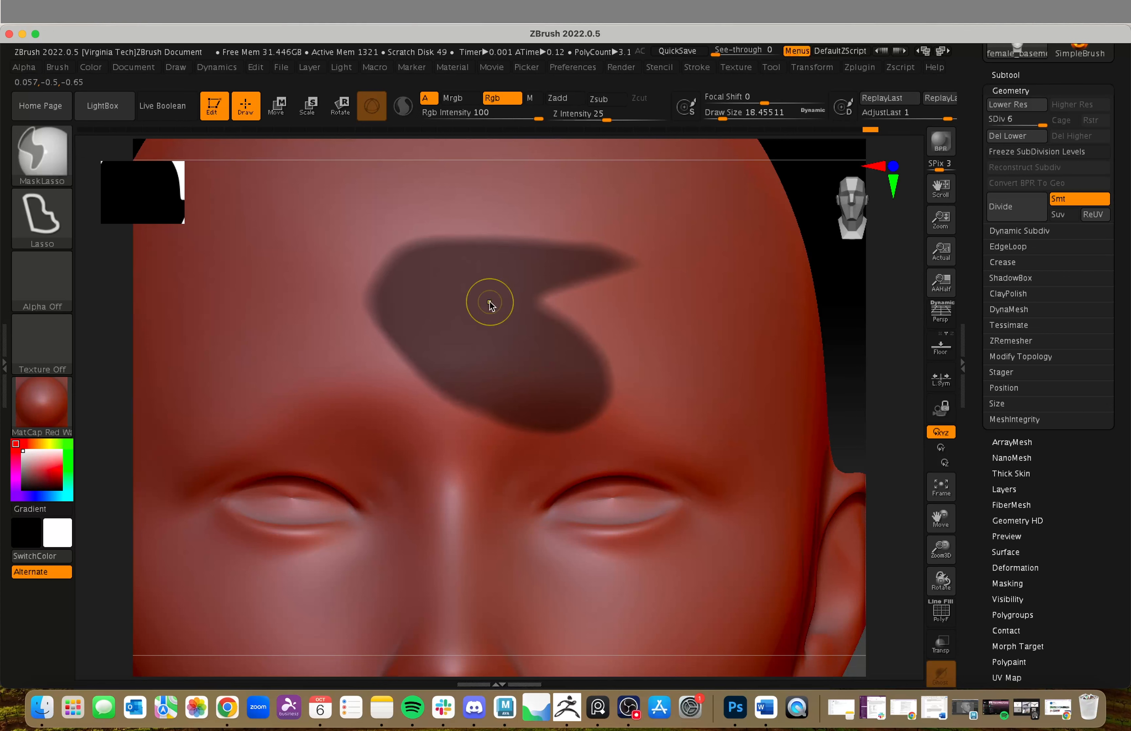
left_click(489, 302, "ctrl+alt")
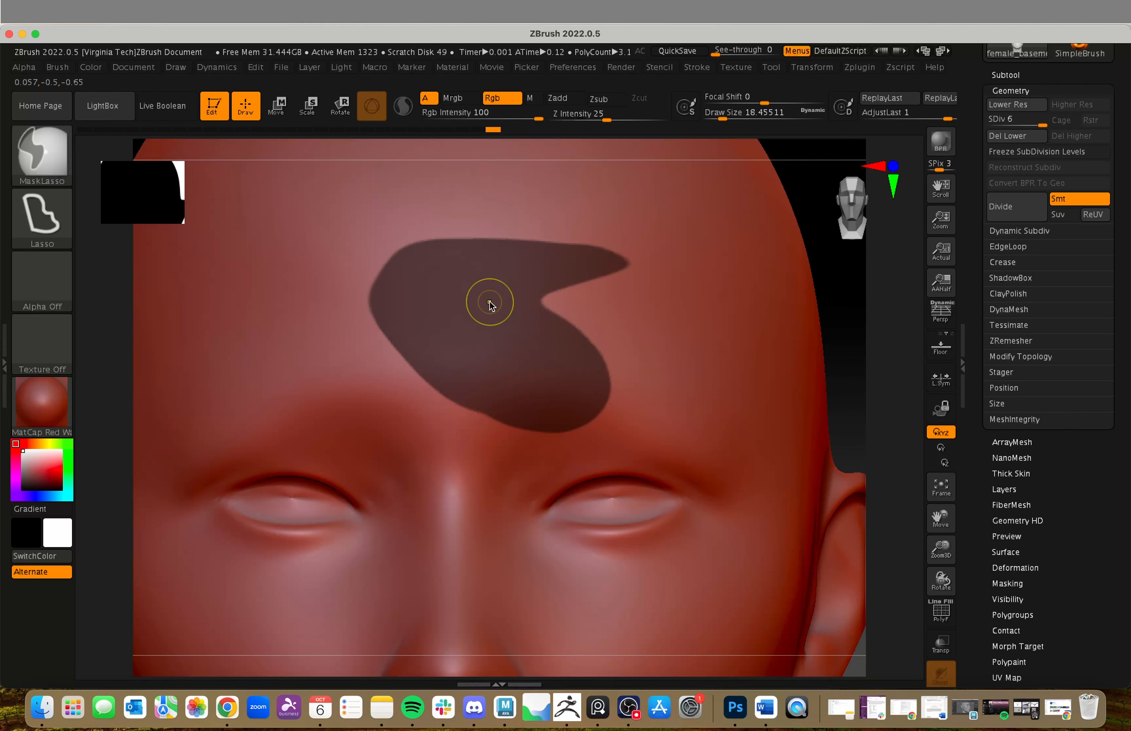
left_click(489, 302, "ctrl+alt")
left_click(489, 302, "ctrl+alt")
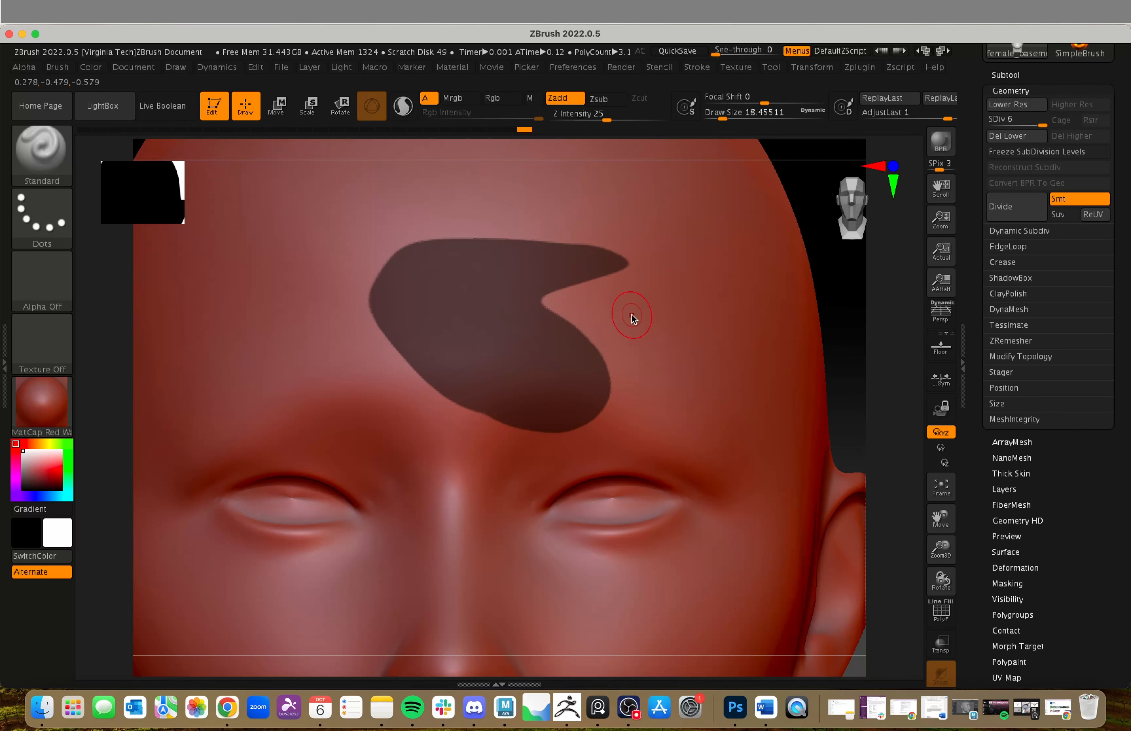
Add a lasso mask over the temple, between the outer eye corner and the ear, from a three-quarter view.
left_click_drag(895, 364, 712, 349, "alt")
mouse_move(599, 297)
left_mouse_down("ctrl")
mouse_move(622, 384)
mouse_move(572, 283)
left_mouse_up("ctrl")
left_click_drag(832, 362, 843, 360)
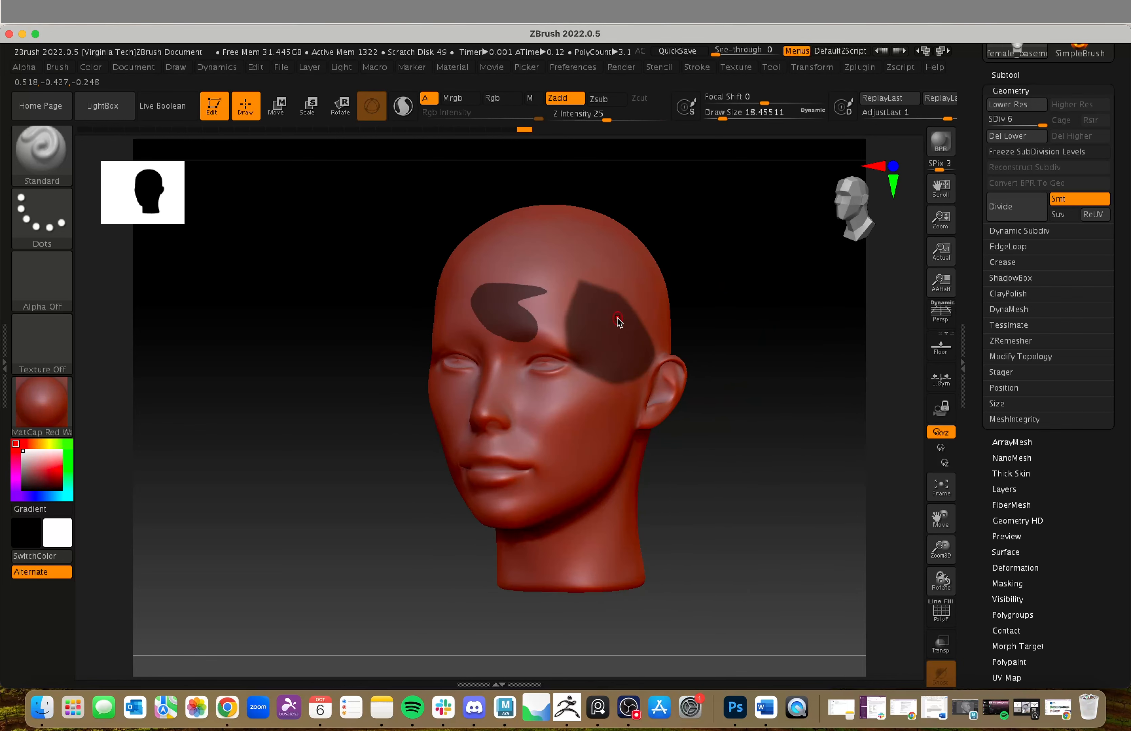
Add a lasso mask over the lower cheek and jaw in side view, going through to the other side.
key("ctrl")
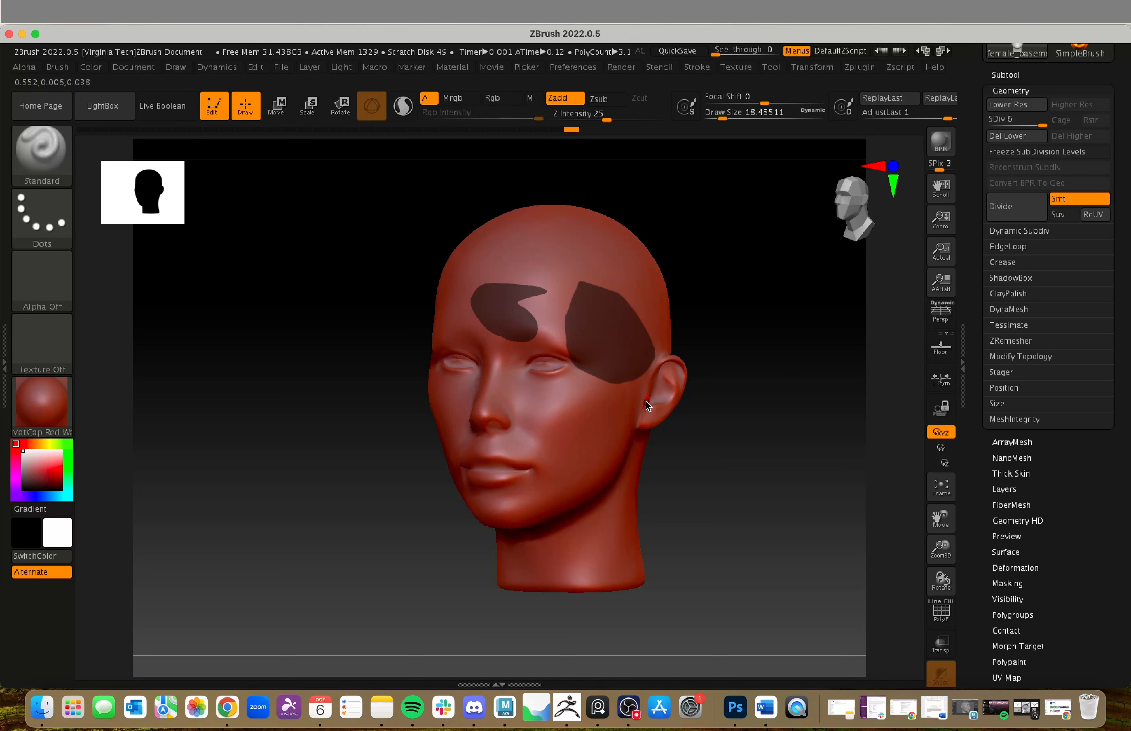
left_click_drag(735, 386, 722, 384)
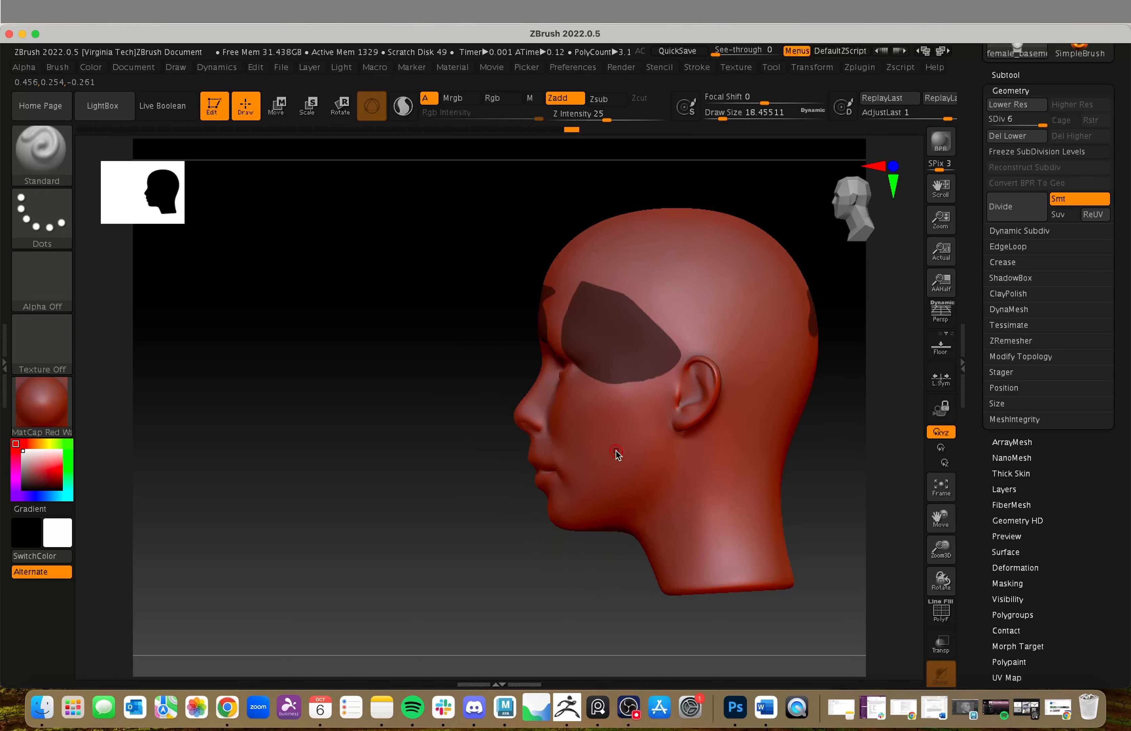
left_click_drag(596, 440, 620, 458, "ctrl")
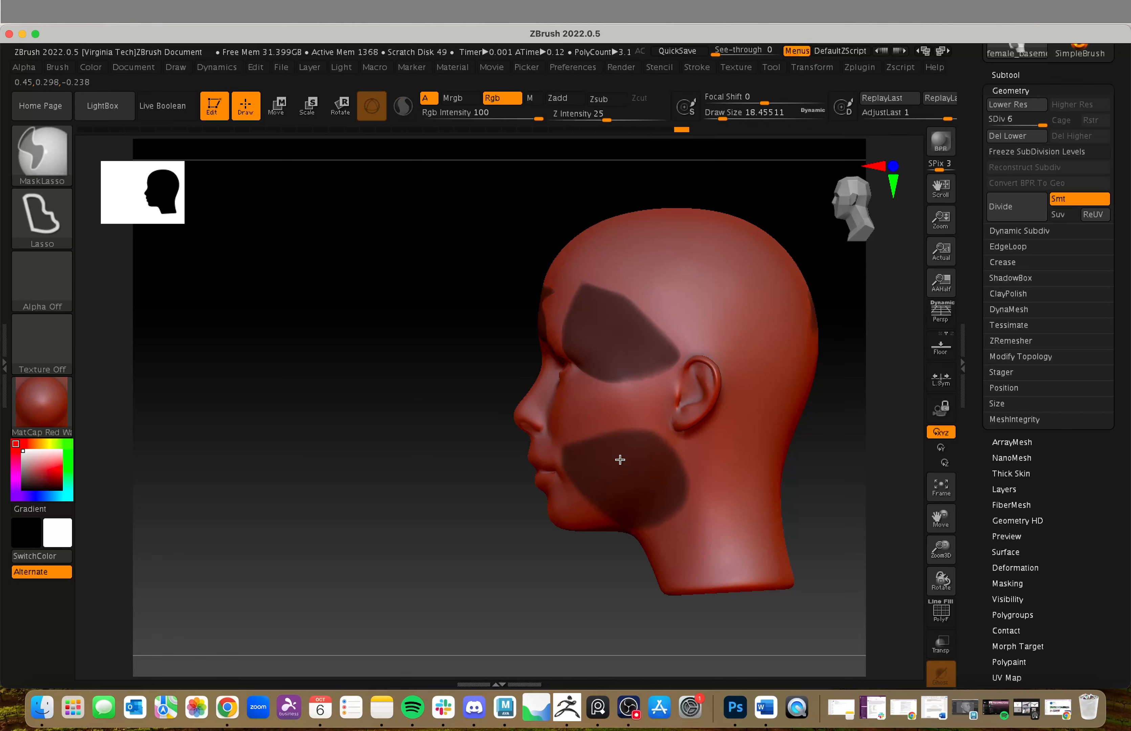
Return to the front view and clear all masks from the head.
left_click_drag(400, 575, 475, 584)
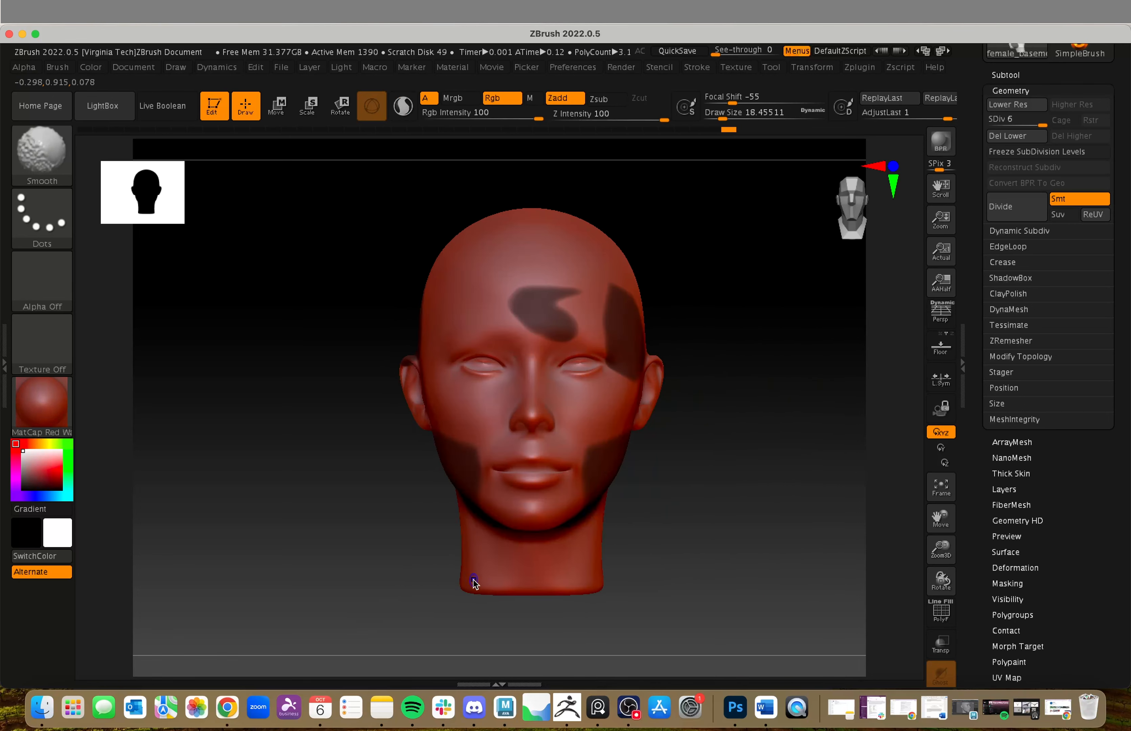
left_click(742, 509, "ctrl")
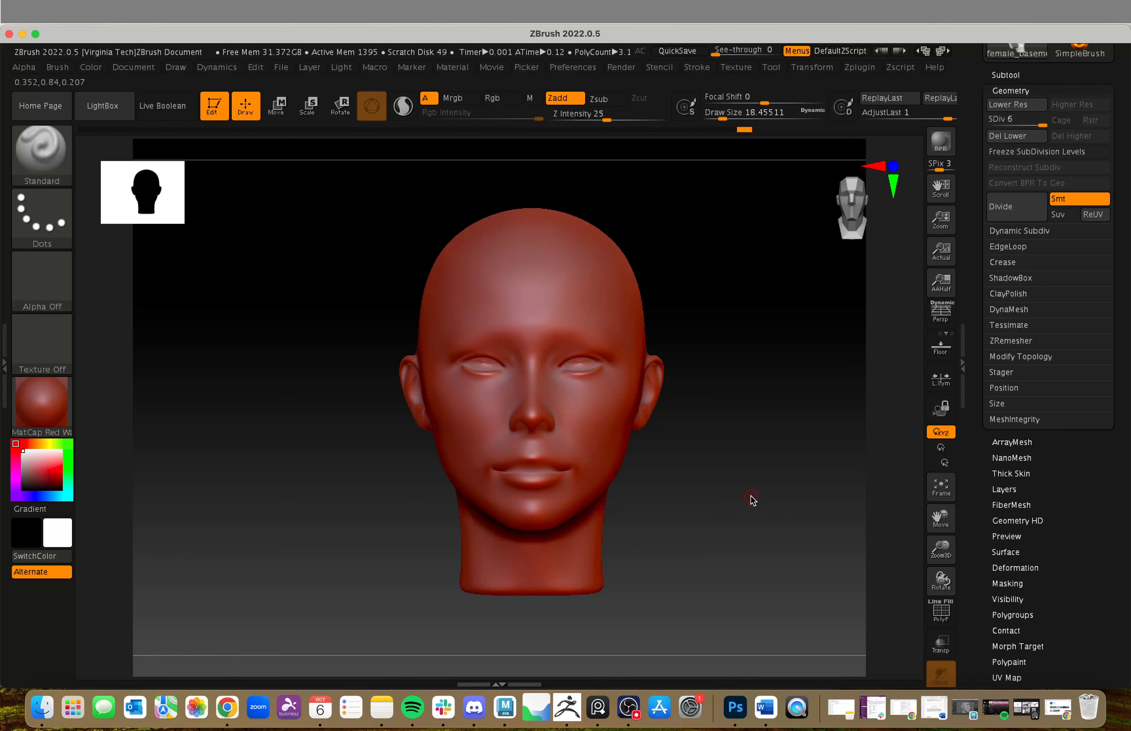
scroll(751, 499, "up", 5)
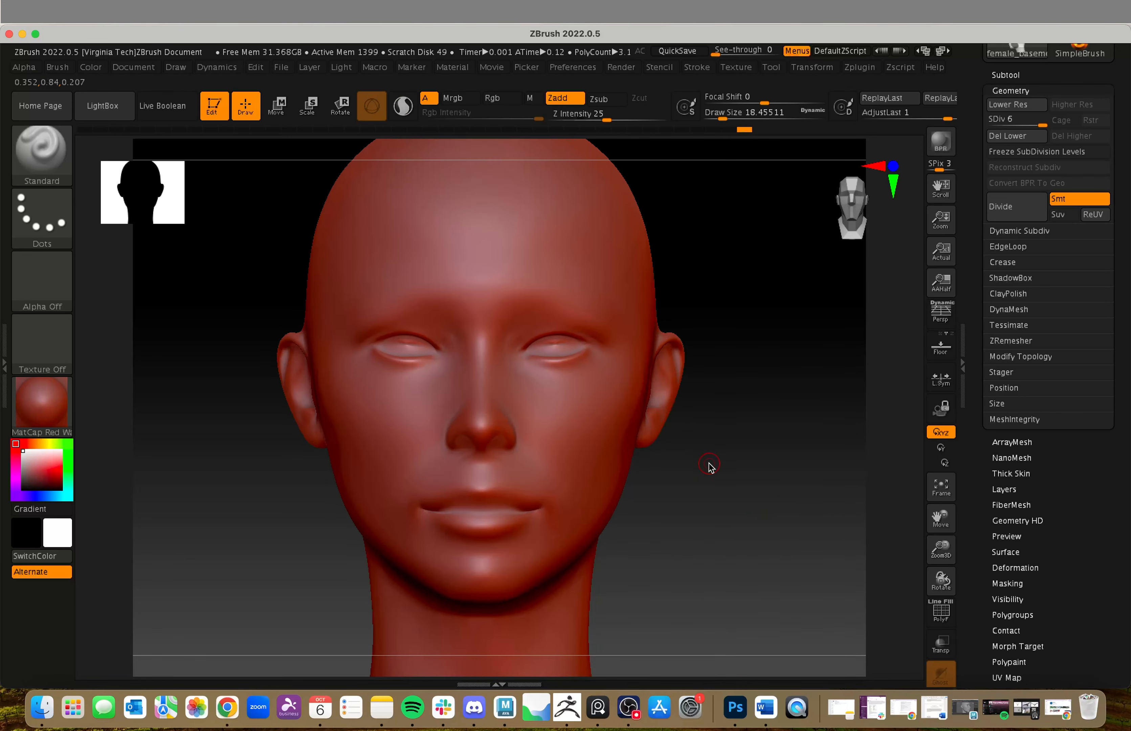